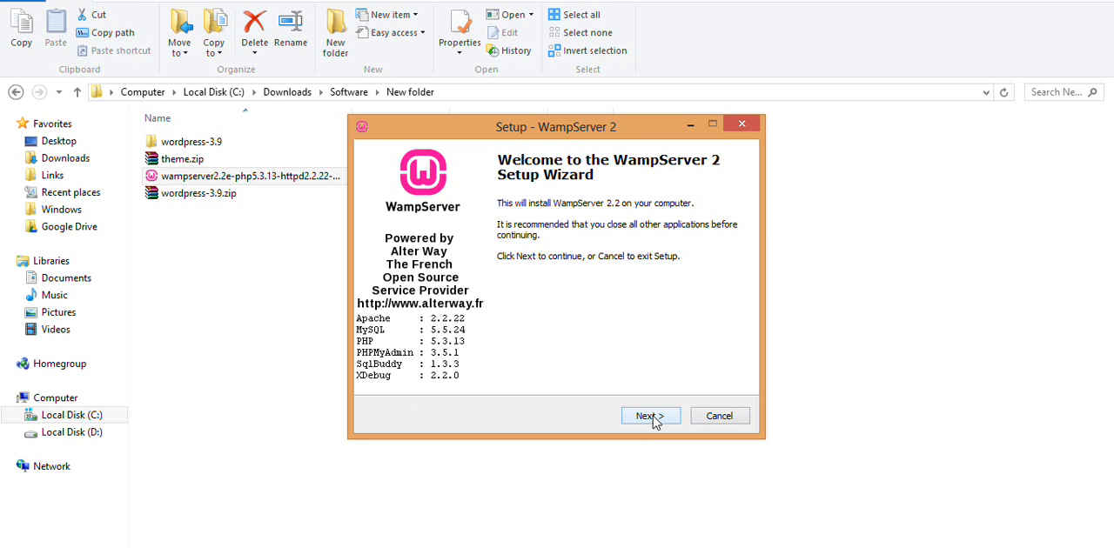
pyautogui.click(653, 417)
pyautogui.click(453, 369)
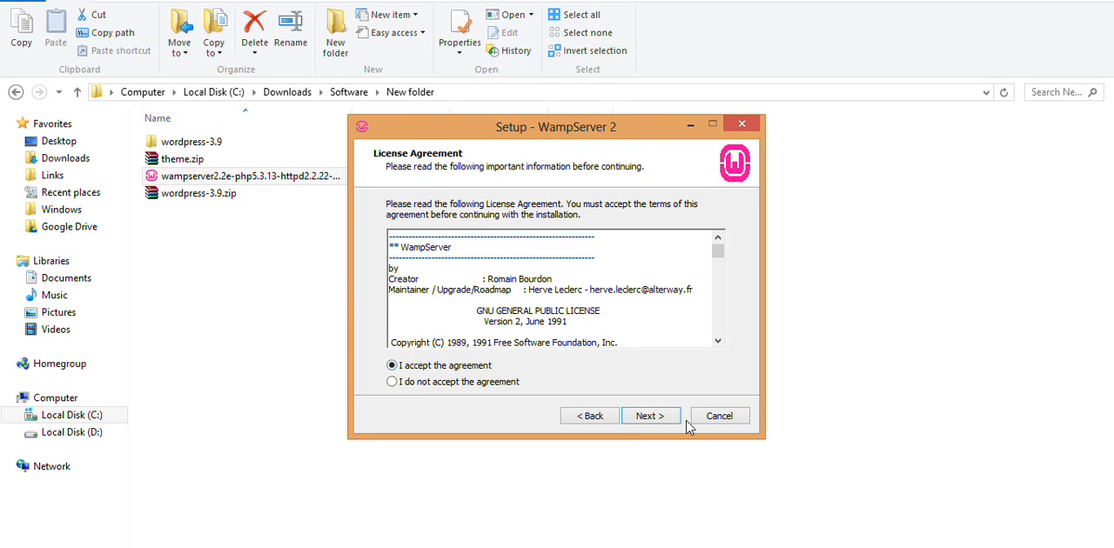
pyautogui.click(661, 421)
pyautogui.click(662, 421)
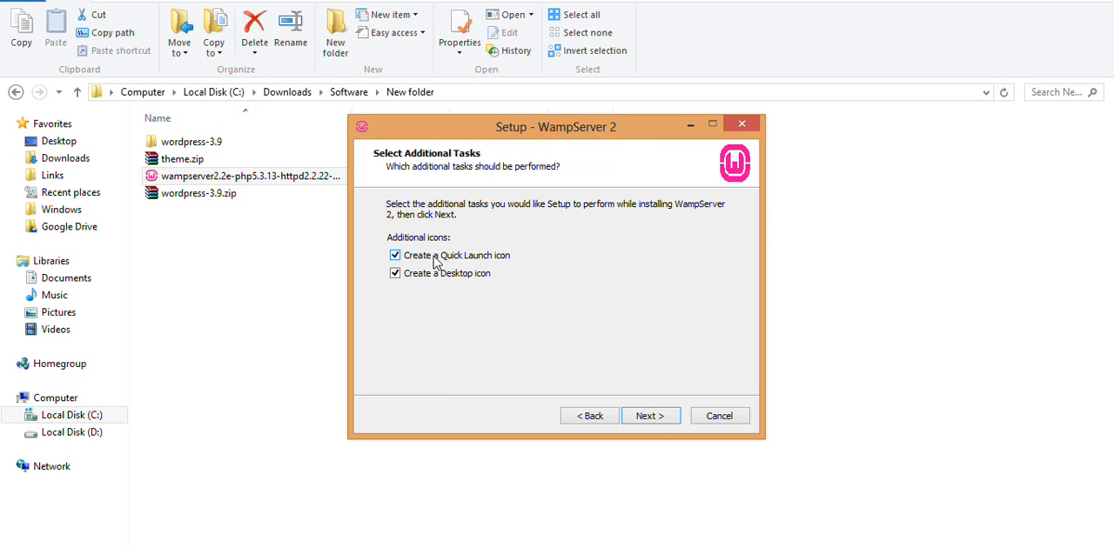
pyautogui.click(646, 417)
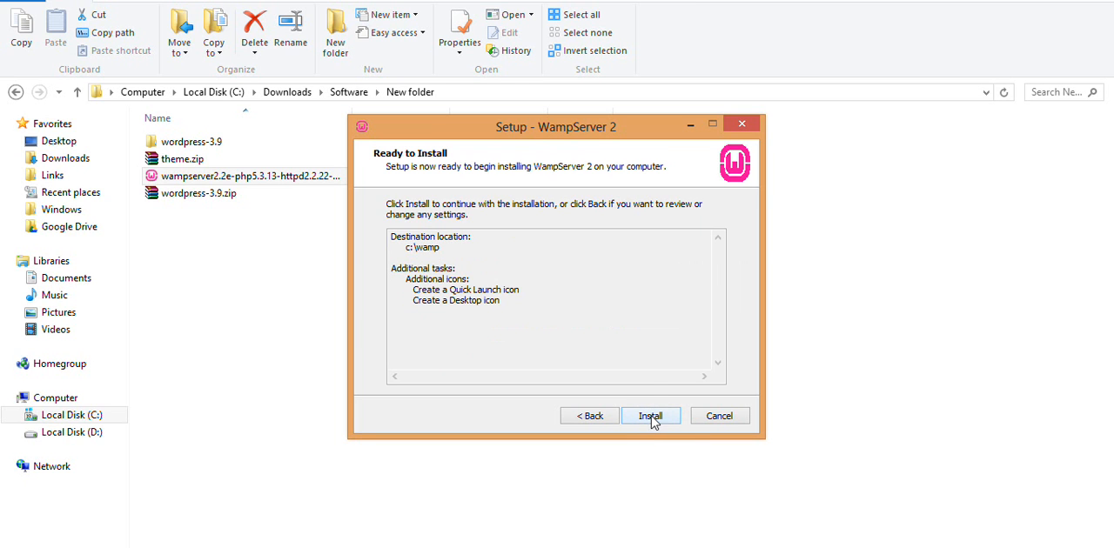
pyautogui.click(706, 415)
pyautogui.click(643, 366)
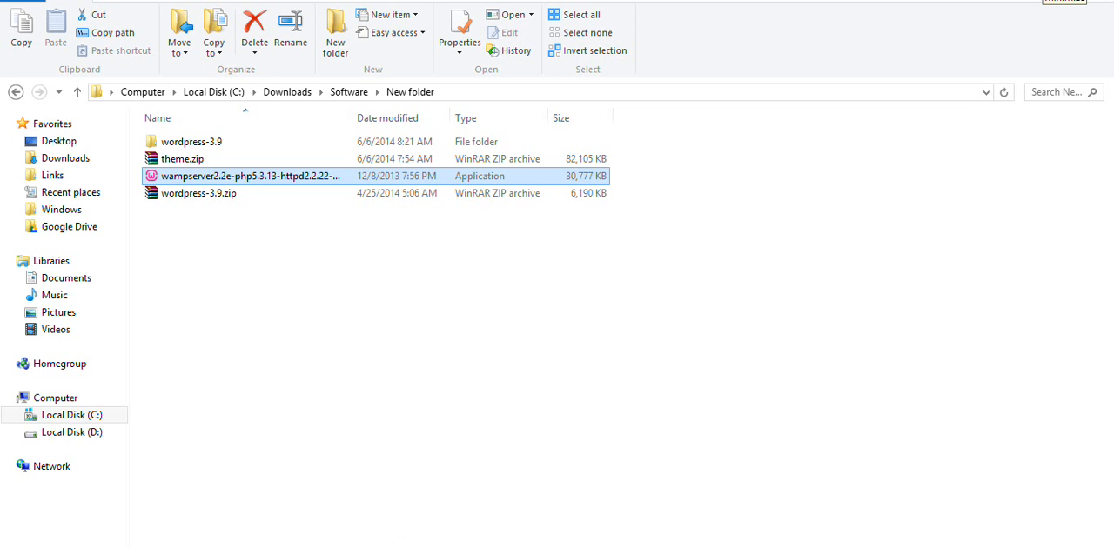
# - Launch WampServer from its desktop shortcut
pyautogui.click(1044, 0)
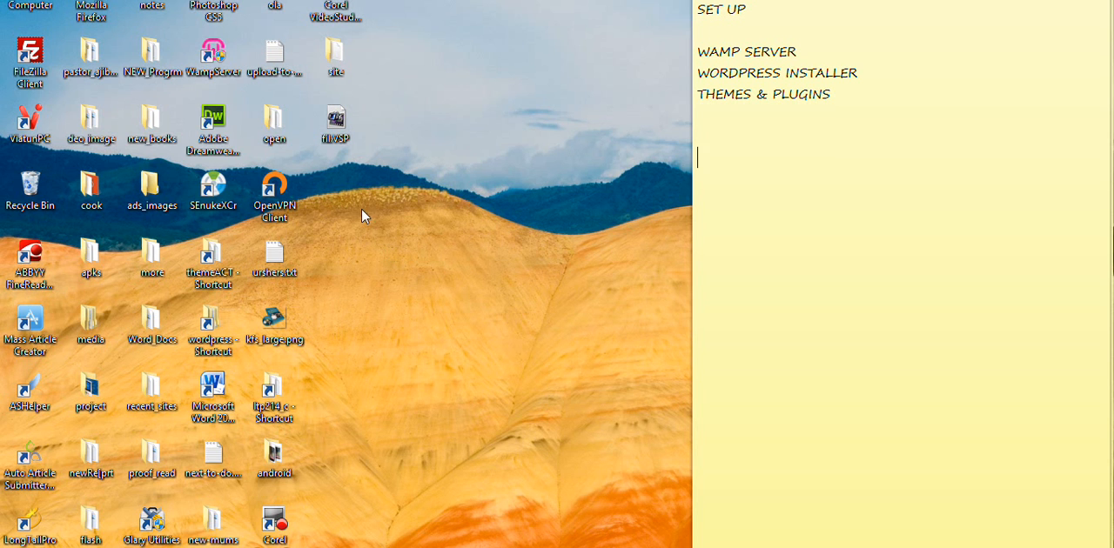
pyautogui.click(217, 54)
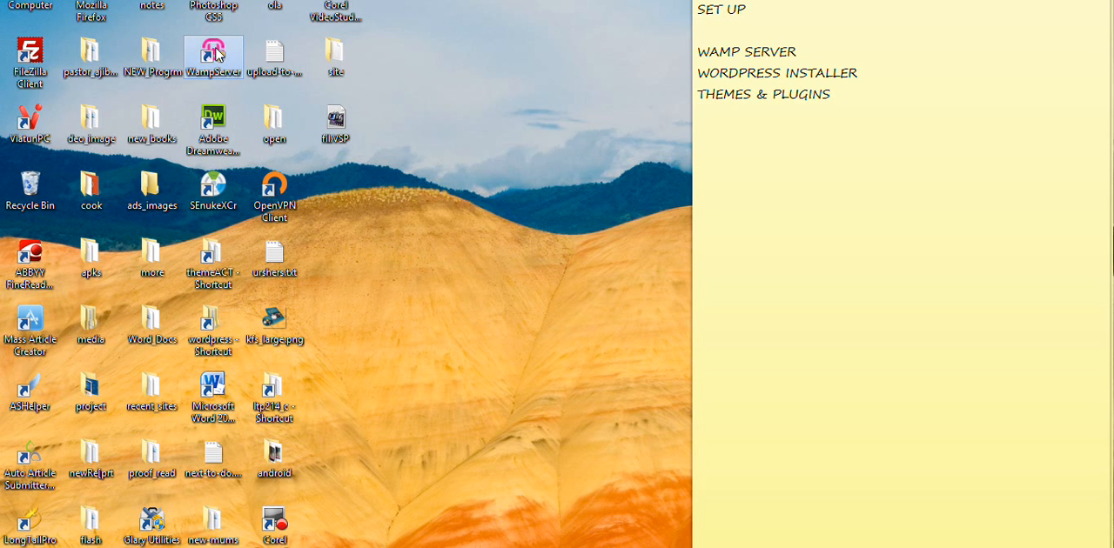
pyautogui.doubleClick(217, 54)
pyautogui.rightClick(217, 50)
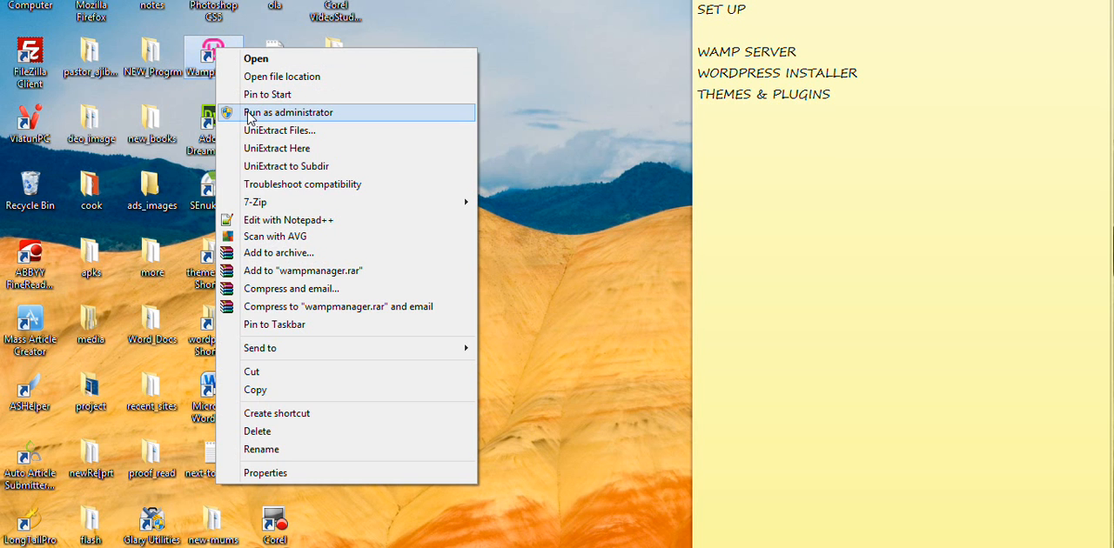
pyautogui.click(582, 319)
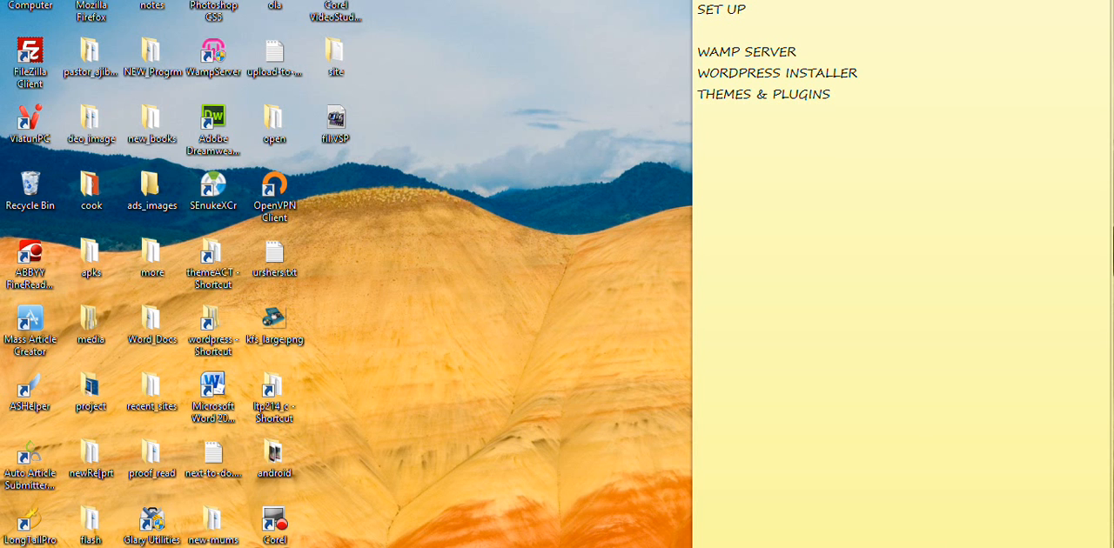
# - Examine the WampServer notification-area entry, including its localhost, phpMyAdmin and service commands
pyautogui.click(952, 547)
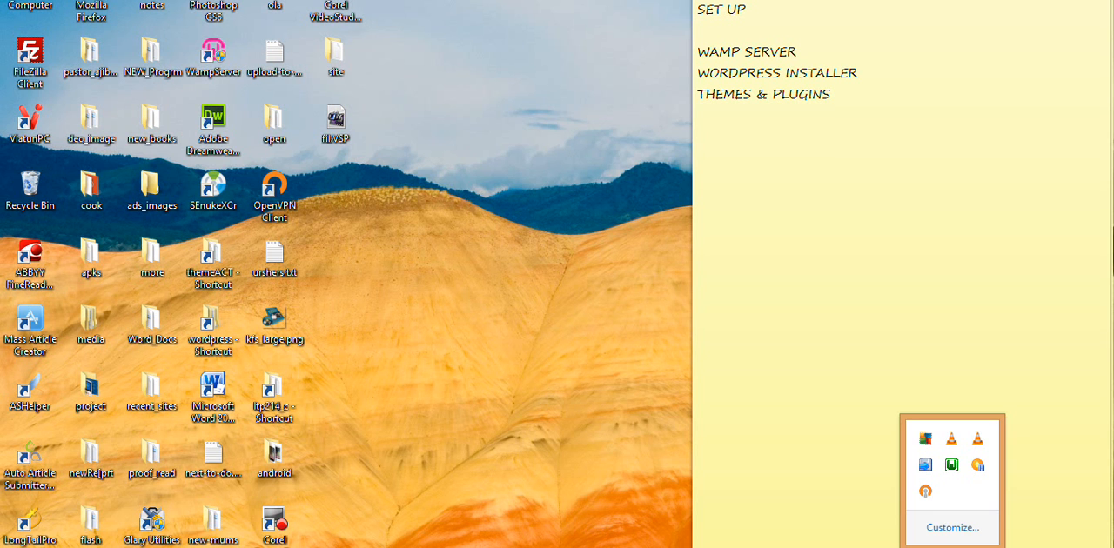
pyautogui.click(952, 468)
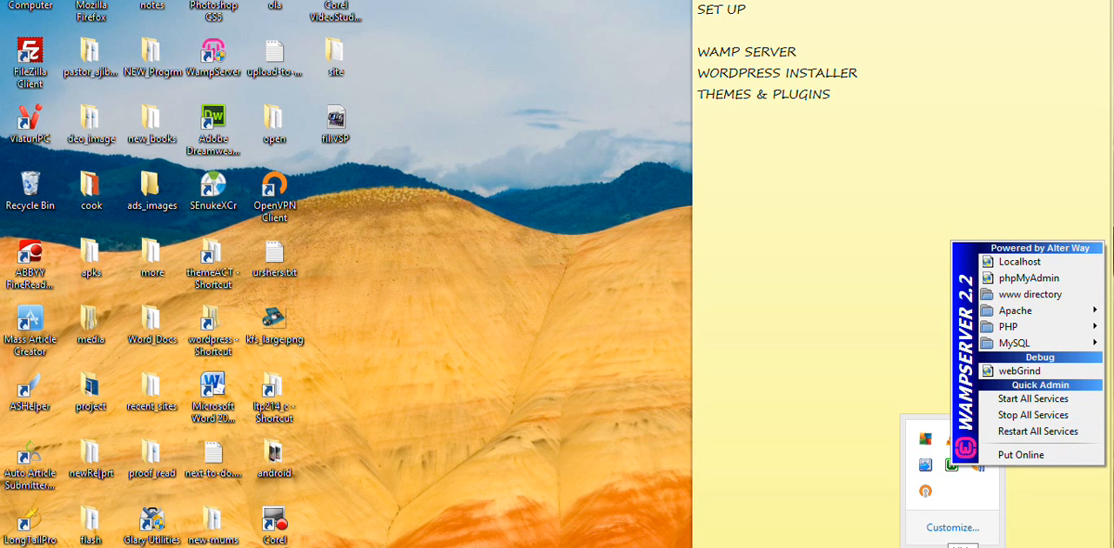
pyautogui.click(954, 547)
pyautogui.press('Escape')
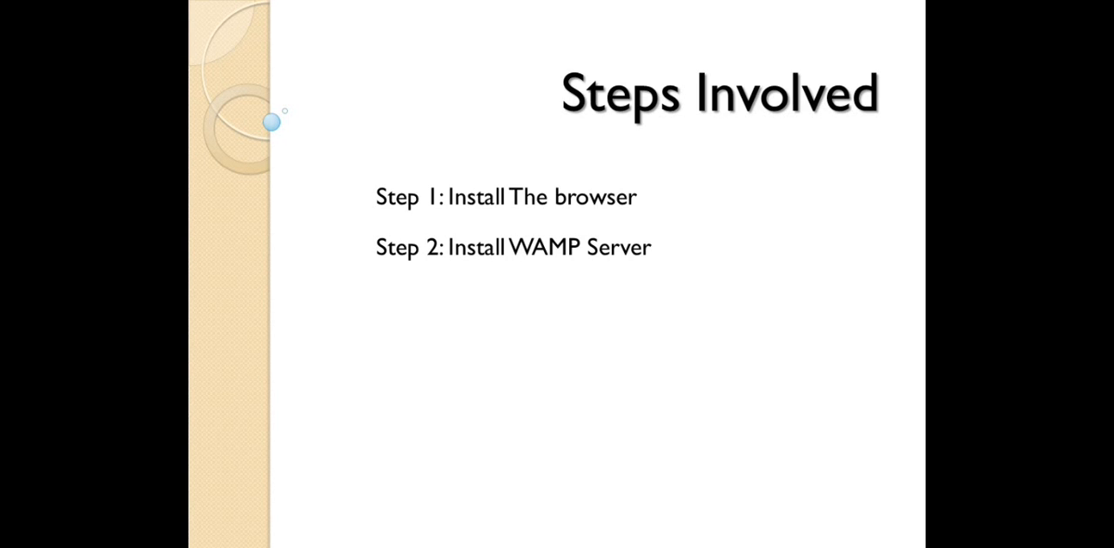
# - Switch to Firefox and load the localhost page
pyautogui.press('Right')
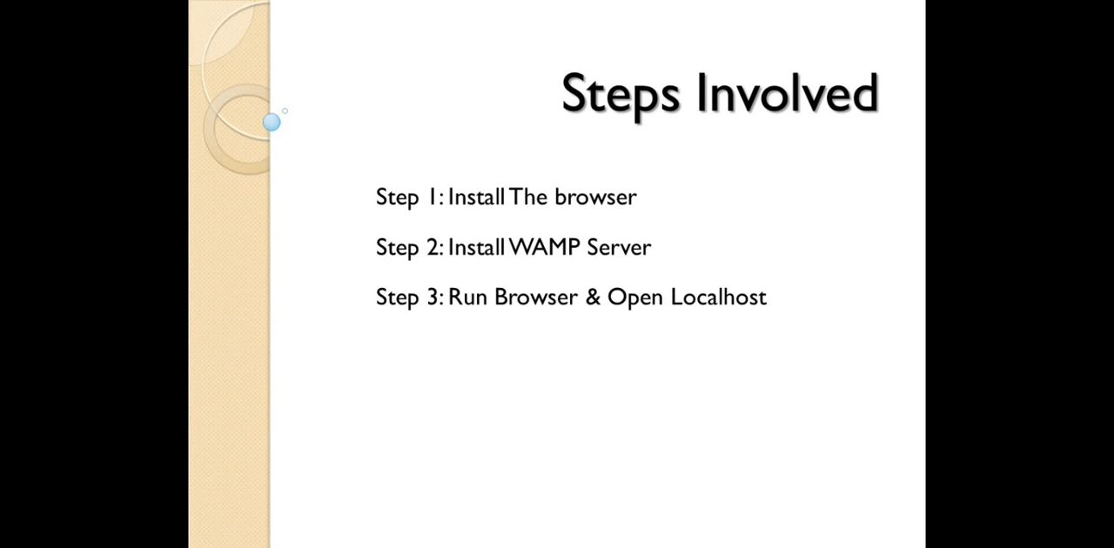
pyautogui.moveTo(492, 547)
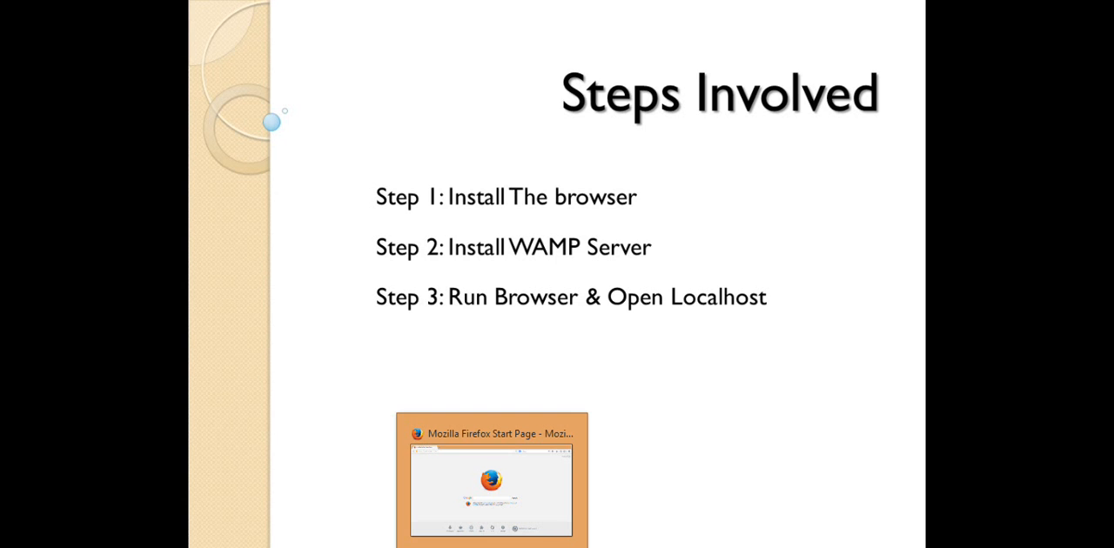
pyautogui.click(492, 488)
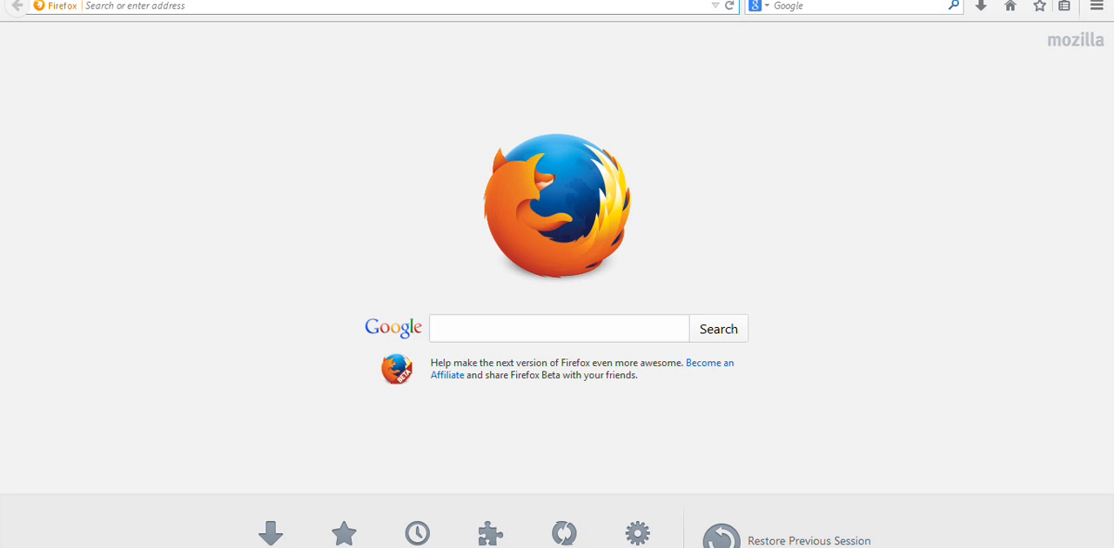
pyautogui.click(373, 7)
pyautogui.write('localhost/')
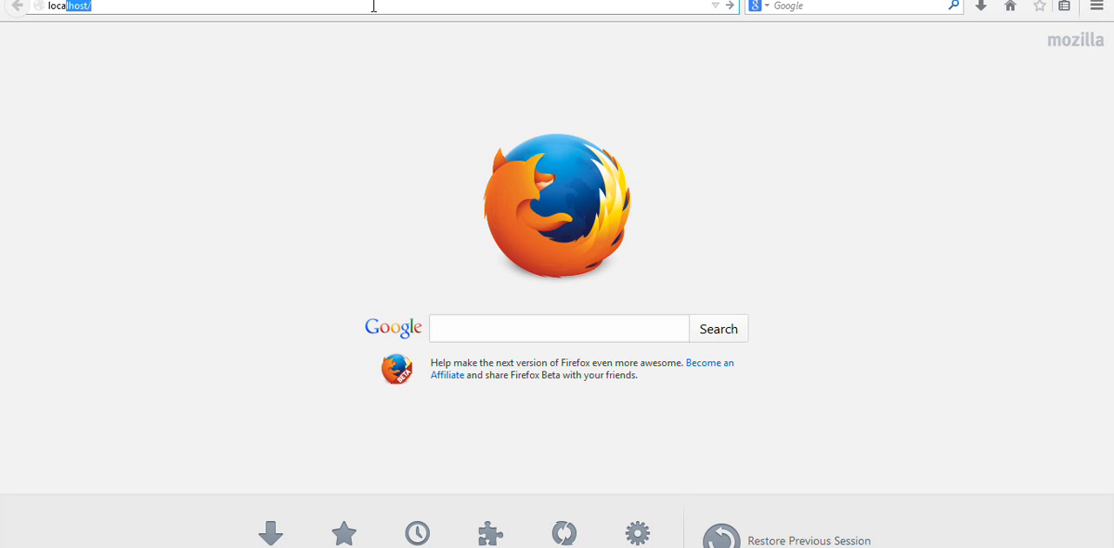
pyautogui.press('Right')
pyautogui.press('Return')
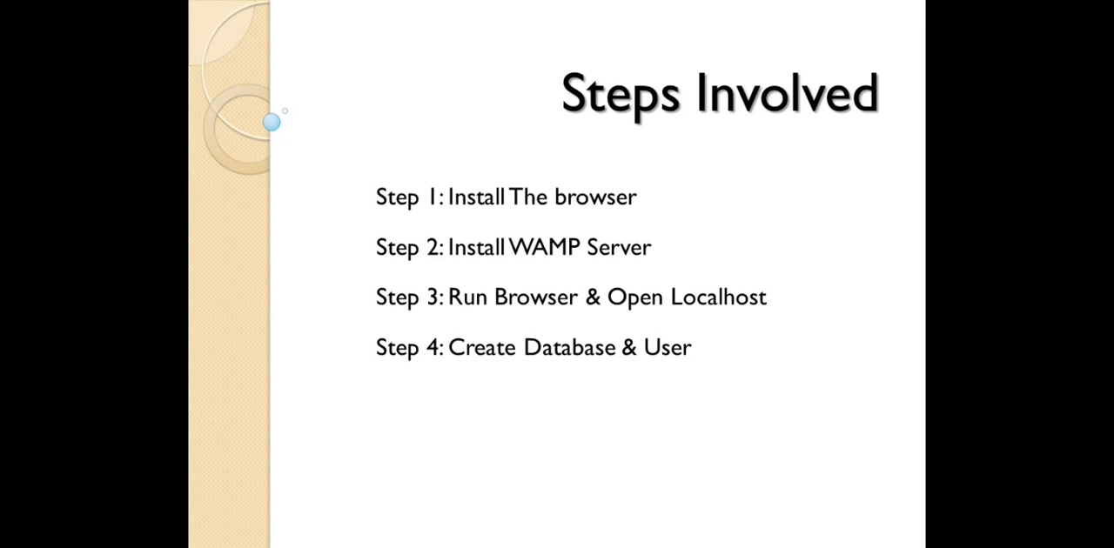
# - Open phpMyAdmin from the WampServer localhost page and create a database named proweb
pyautogui.click(491, 547)
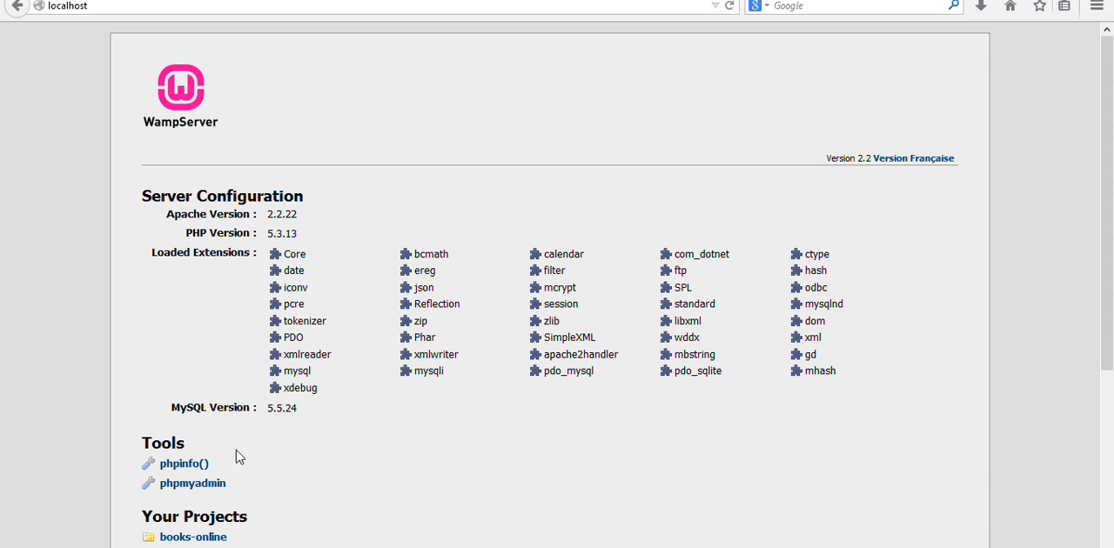
pyautogui.click(197, 485)
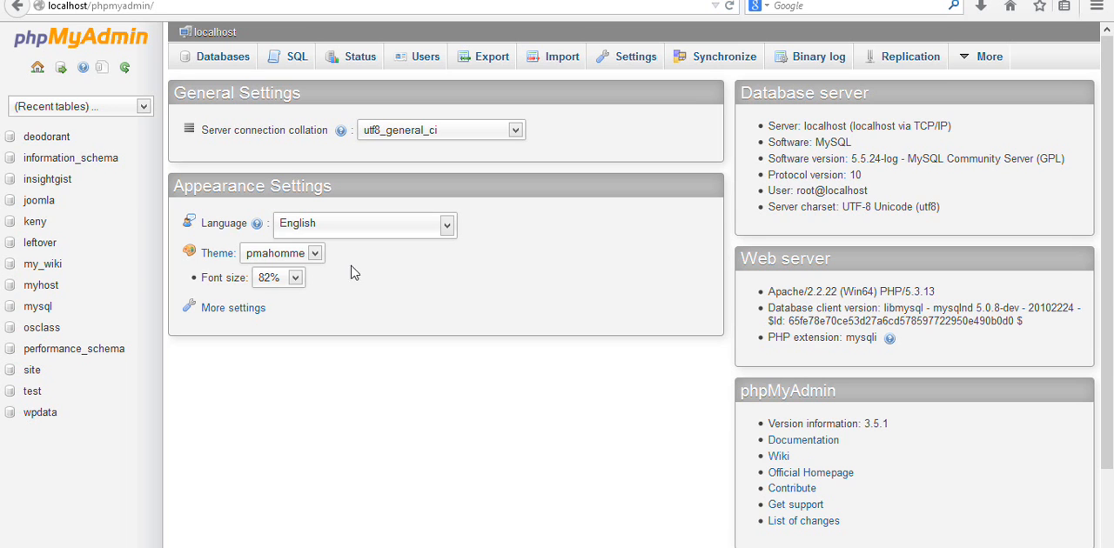
pyautogui.click(227, 66)
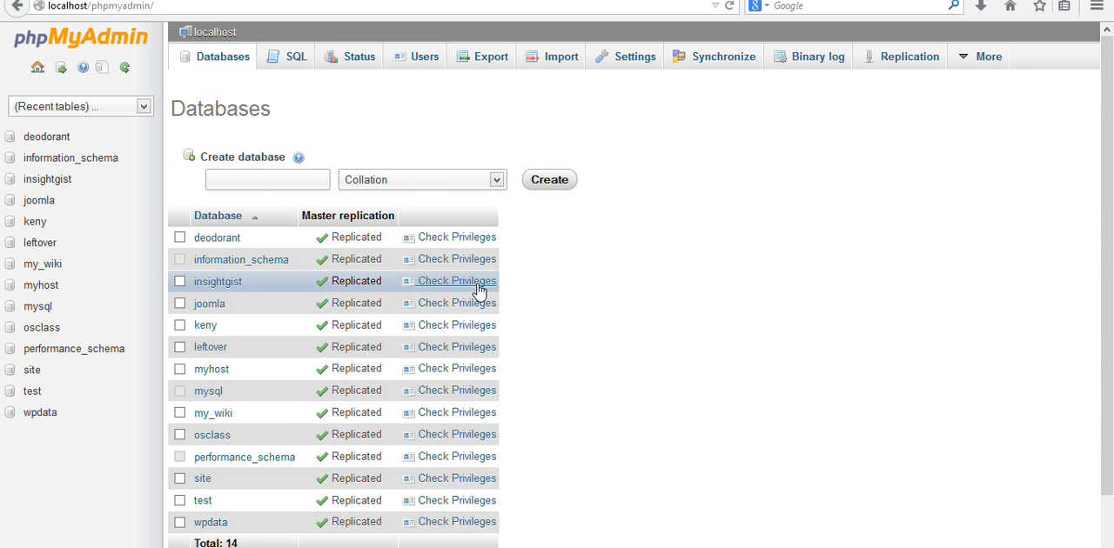
pyautogui.click(275, 181)
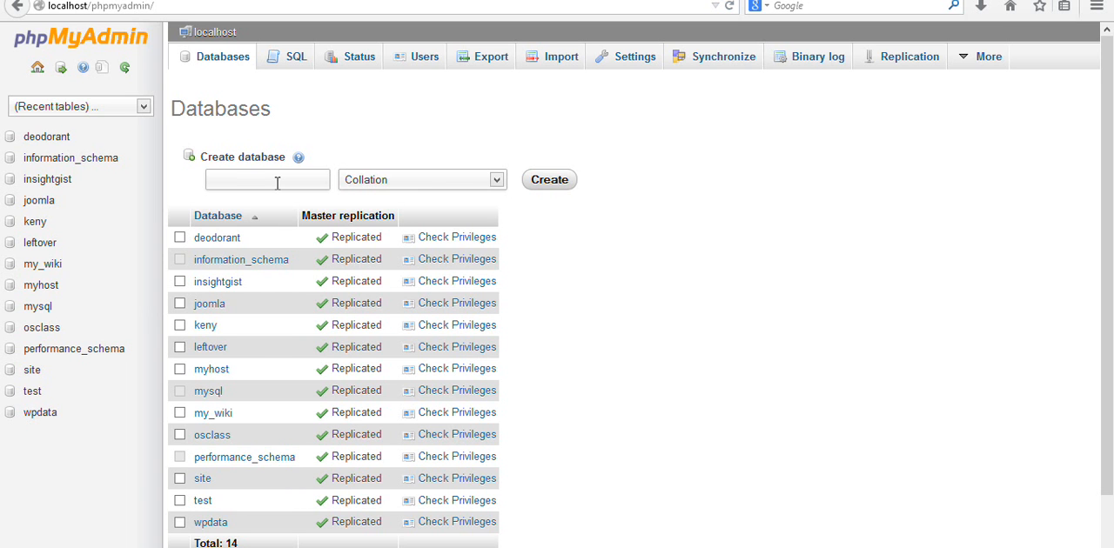
pyautogui.write('prowe')
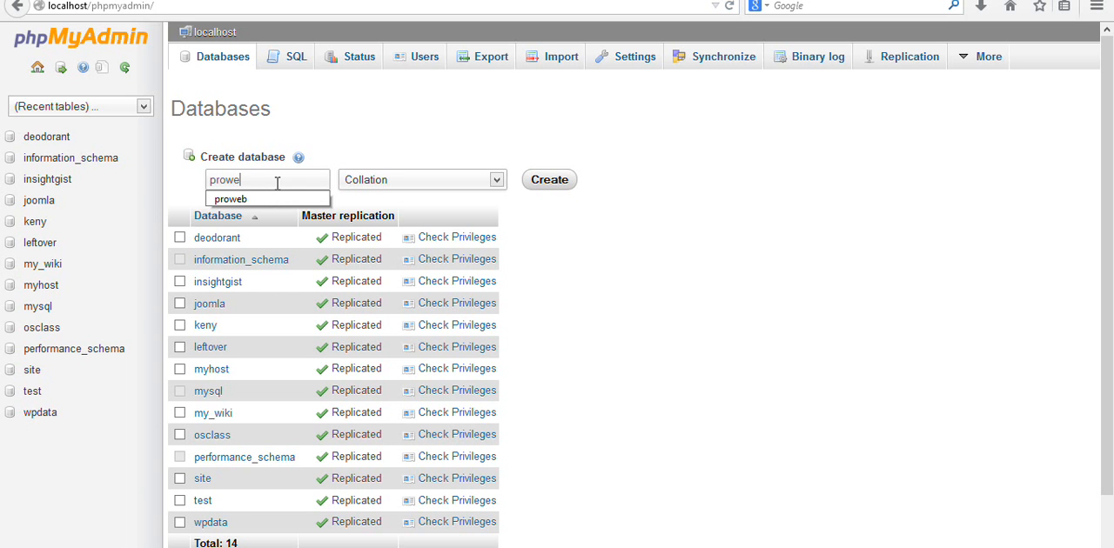
pyautogui.write('b')
pyautogui.click(276, 201)
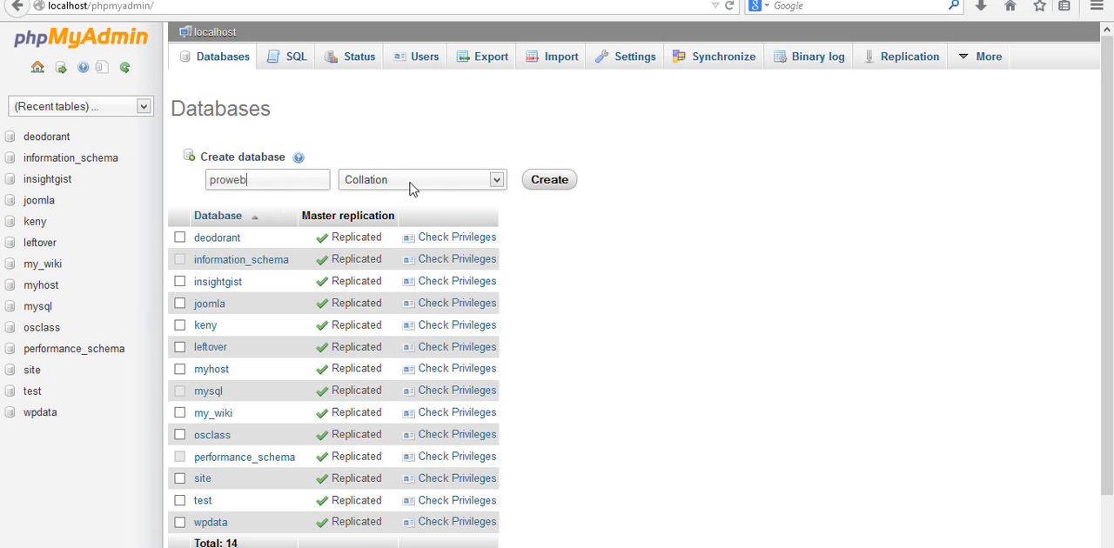
pyautogui.click(560, 181)
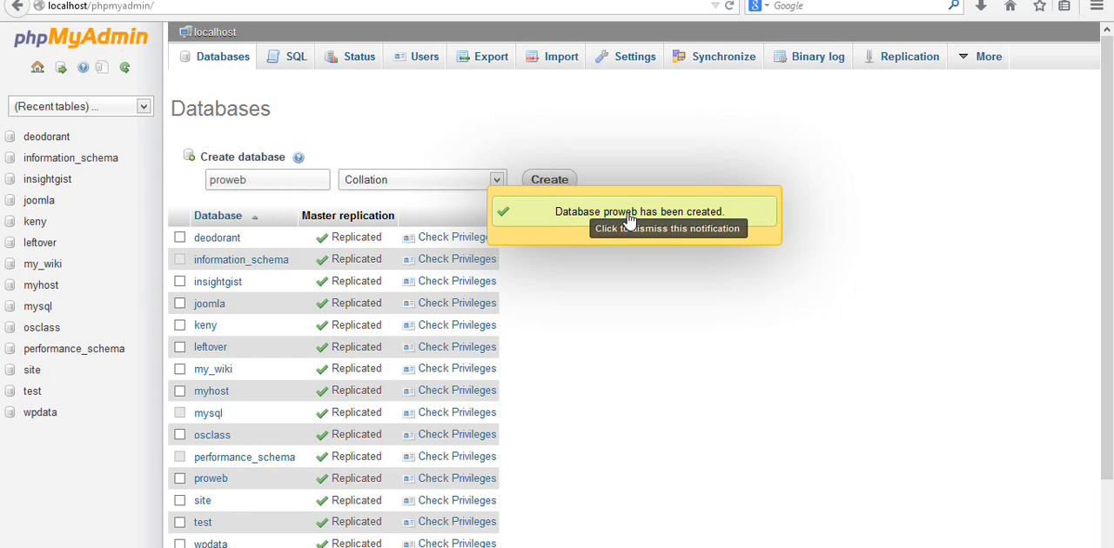
pyautogui.click(695, 212)
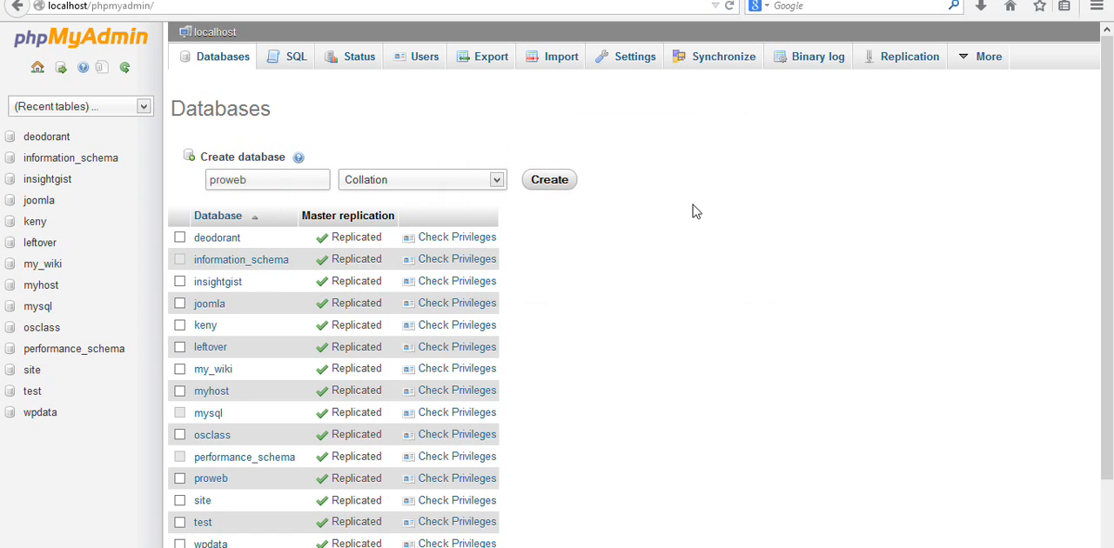
# - Begin a new database user with the user name prowebuser and the host localhost
pyautogui.click(423, 64)
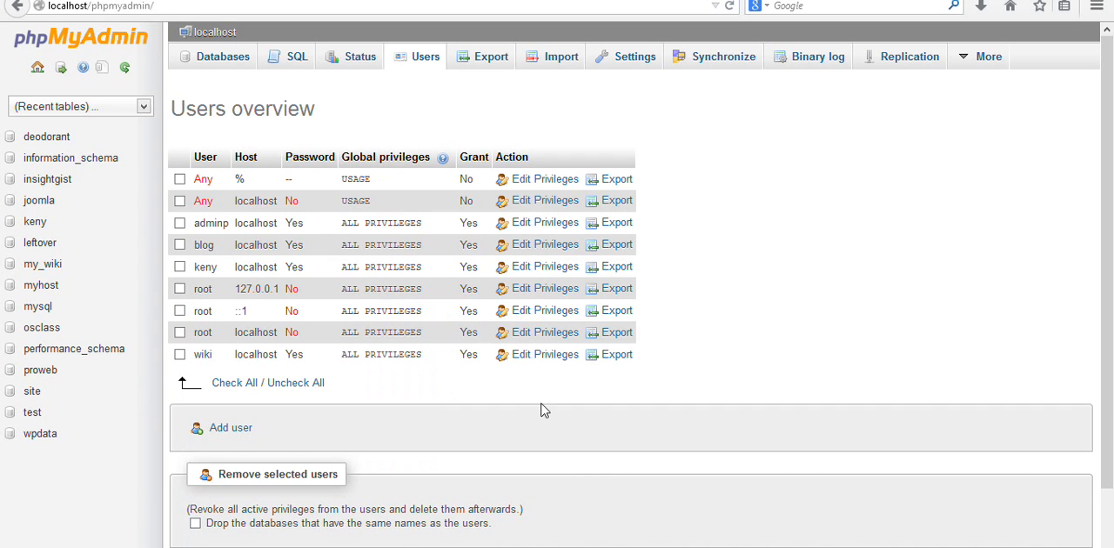
pyautogui.click(217, 431)
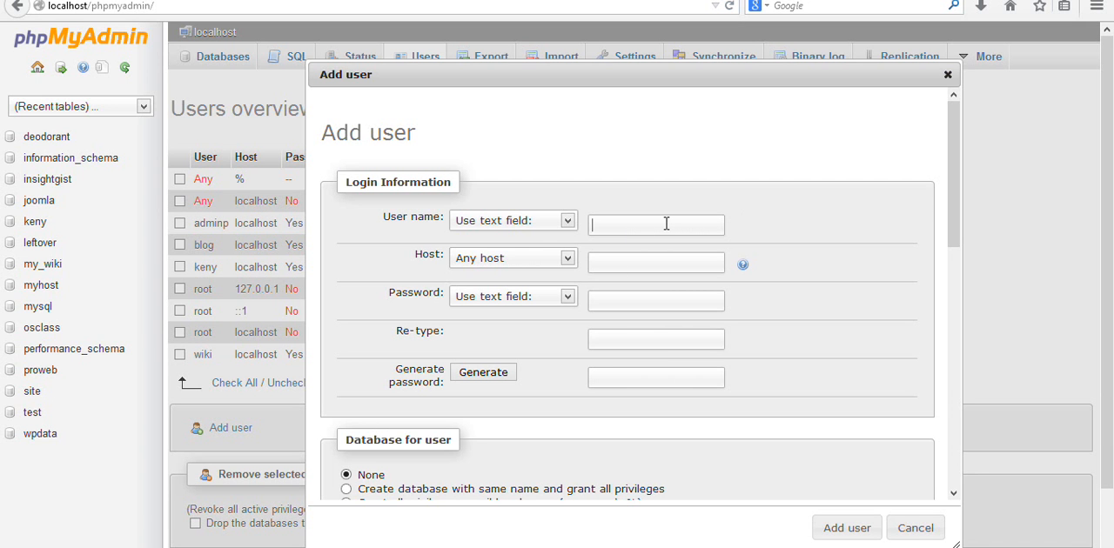
pyautogui.write('pr')
pyautogui.write('owebuse')
pyautogui.write('r')
pyautogui.write('localho')
pyautogui.write('st')
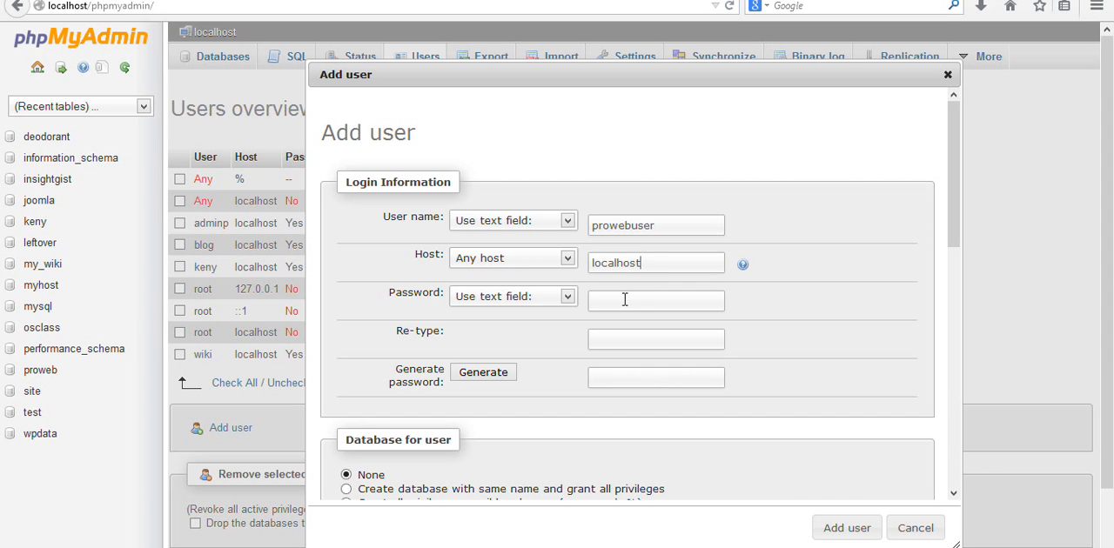
# - Generate a password for the new user and copy the generated password
pyautogui.click(625, 300)
pyautogui.click(487, 378)
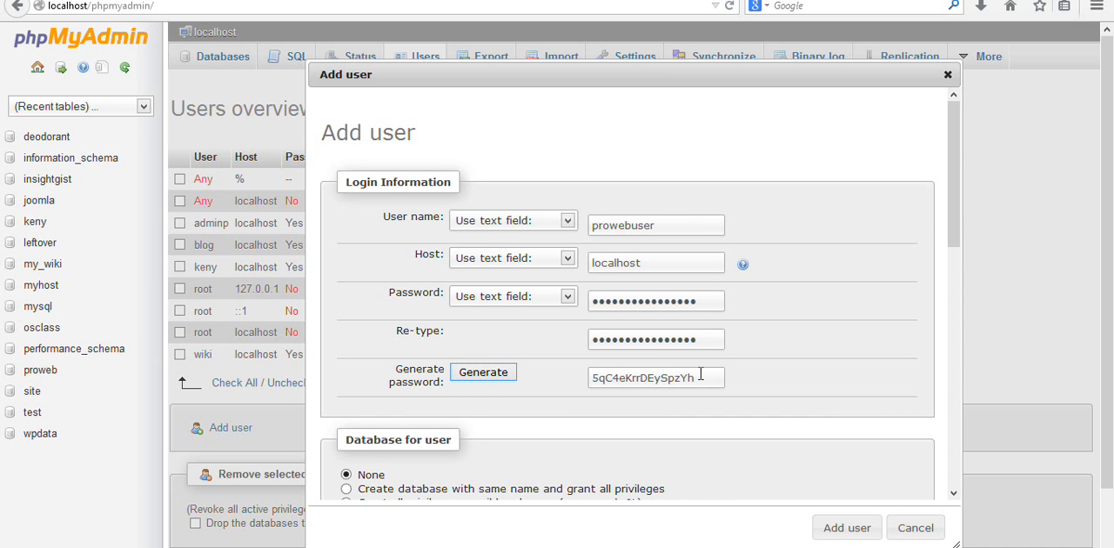
pyautogui.moveTo(701, 375); pyautogui.dragTo(592, 378)
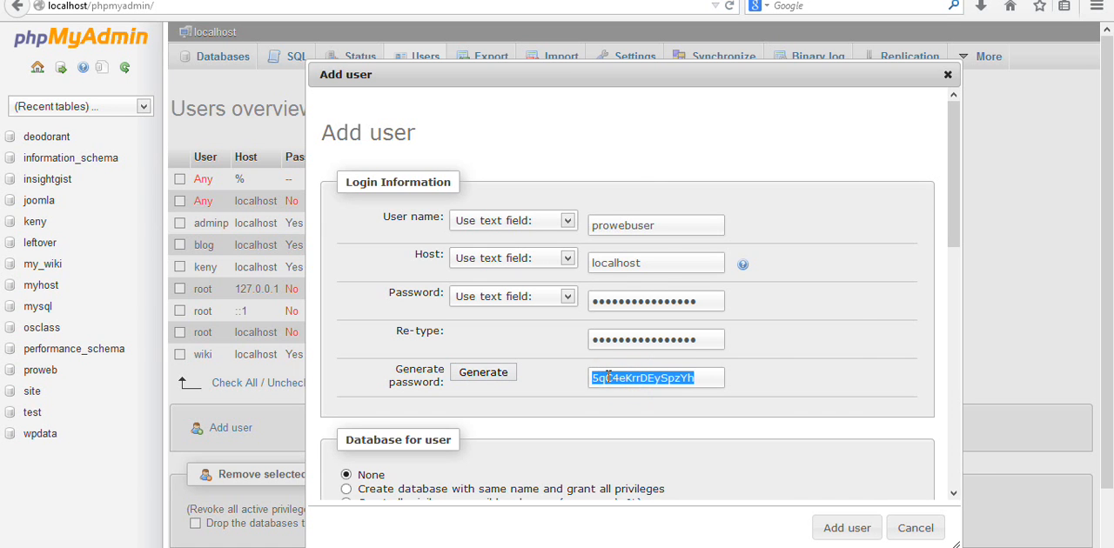
pyautogui.rightClick(608, 376)
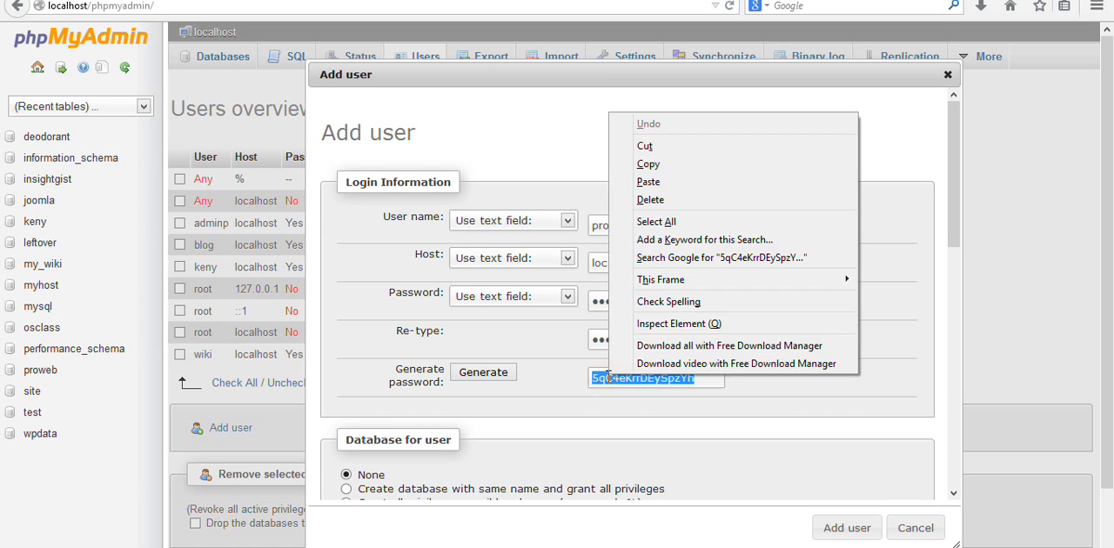
pyautogui.click(677, 173)
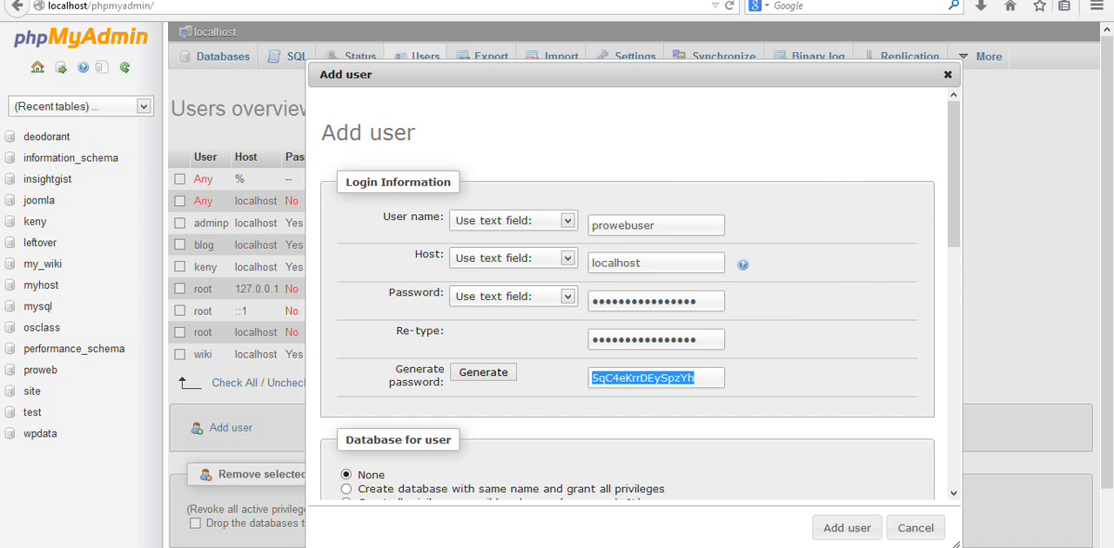
# - Switch to the sticky note, record proweb and prowebuser on separate lines, paste the generated password below, and return to Firefox
pyautogui.hotkey('alt', 'Tab')
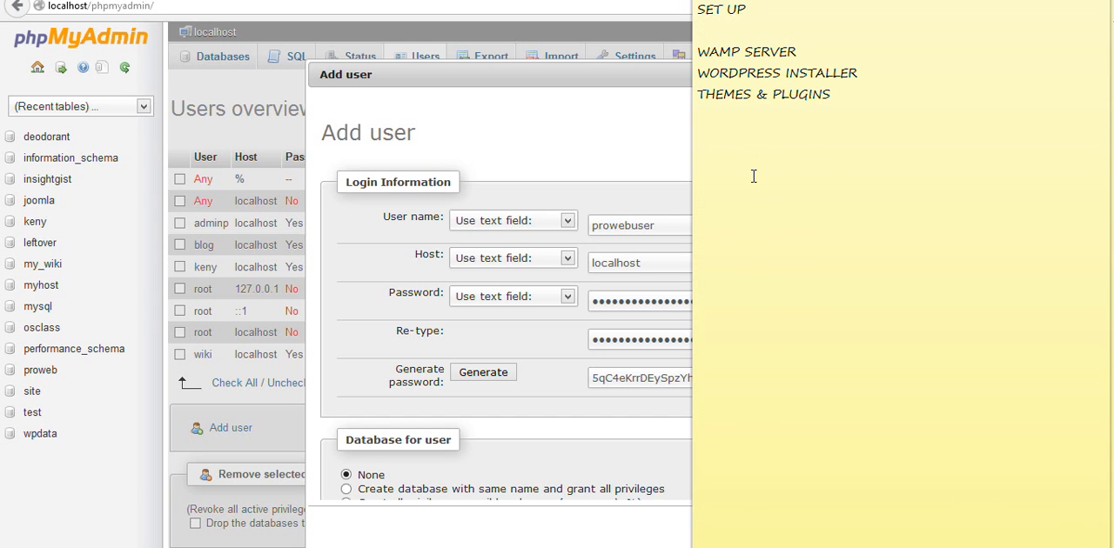
pyautogui.write('proweb')
pyautogui.press('Return')
pyautogui.write('prowebuser')
pyautogui.press('Return')
pyautogui.hotkey('ctrl', 'v')
pyautogui.click(686, 424)
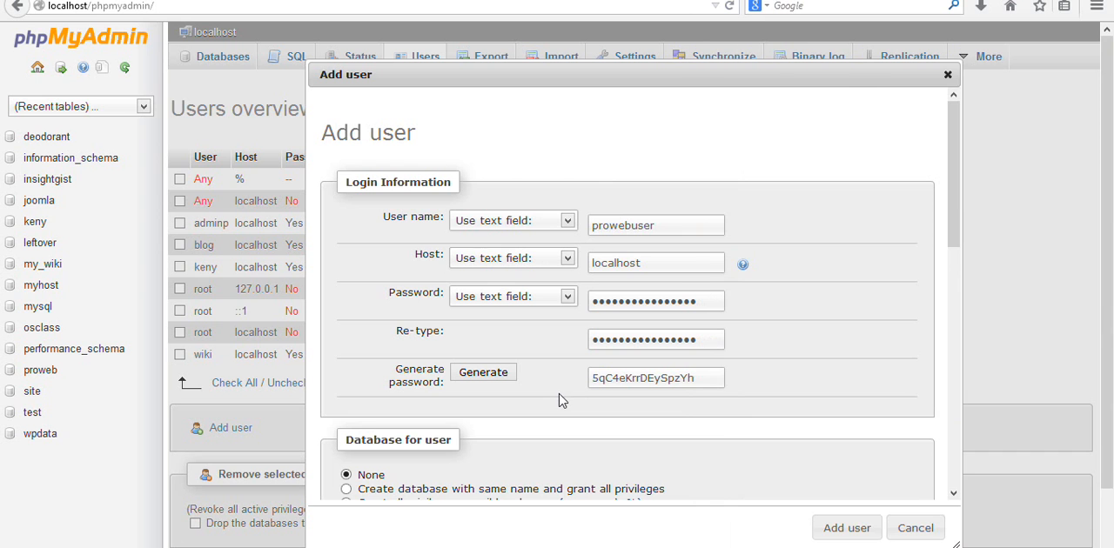
# - Grant all global privileges to prowebuser, leave the resource limits at 0, and add the user
pyautogui.scroll(-2, 958, 244)
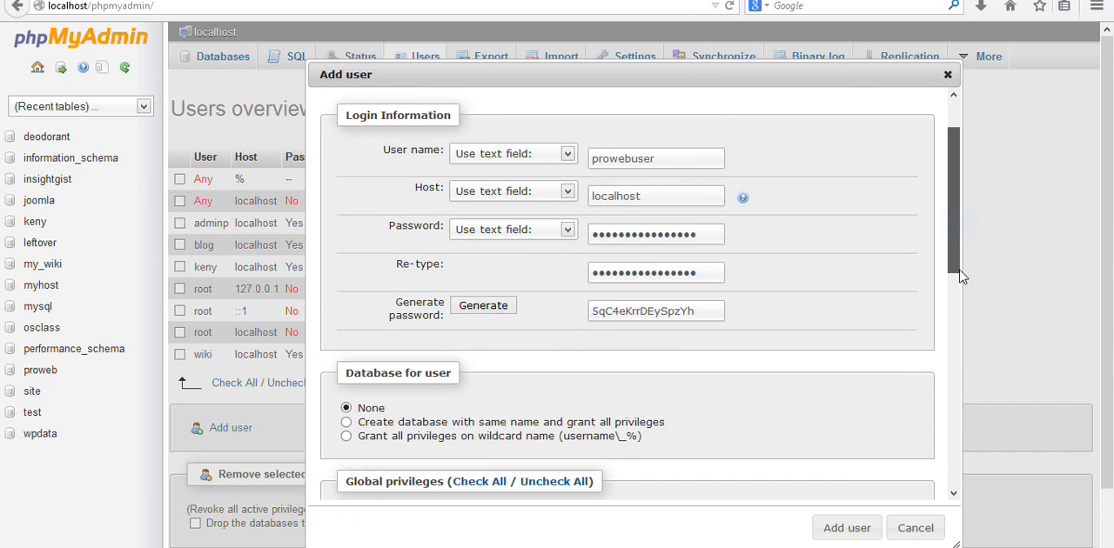
pyautogui.scroll(-6, 964, 309)
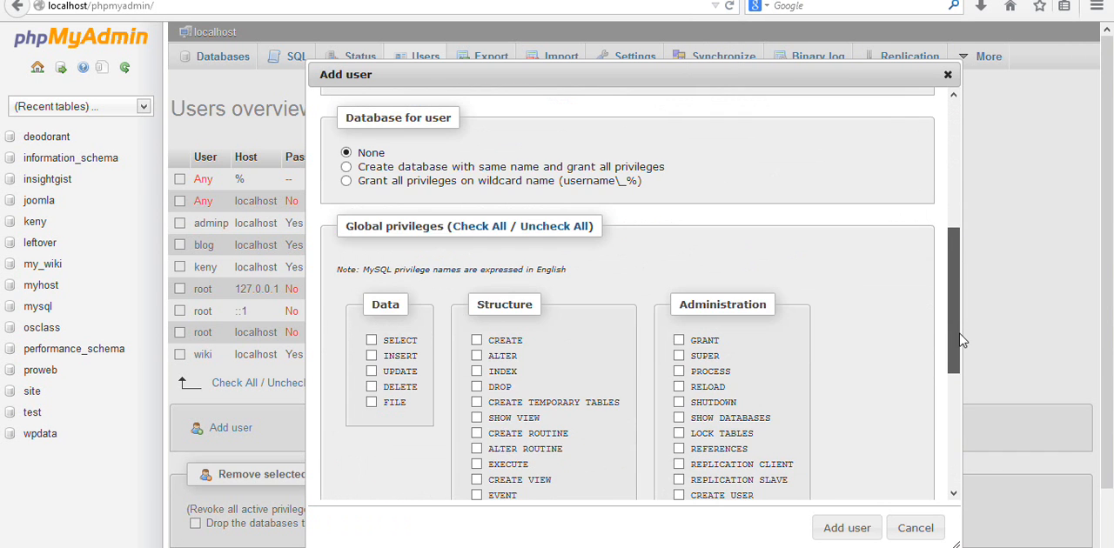
pyautogui.scroll(-2, 960, 352)
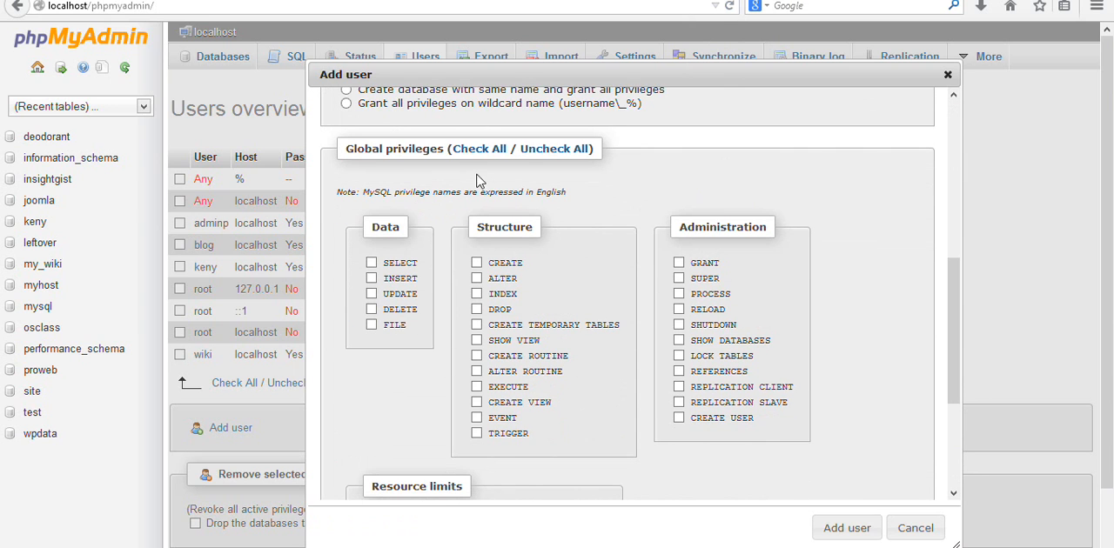
pyautogui.click(478, 155)
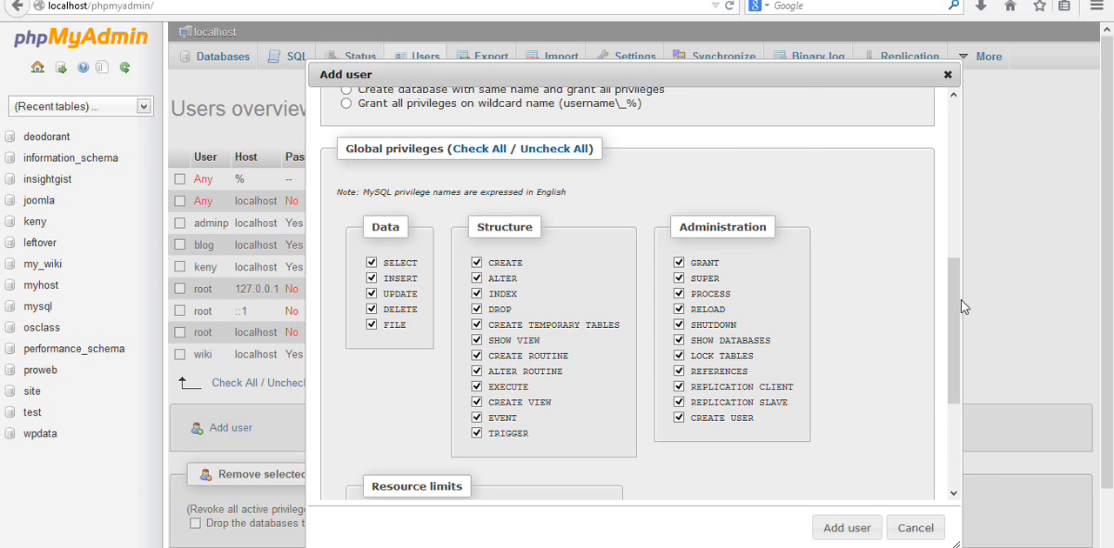
pyautogui.moveTo(958, 306); pyautogui.dragTo(963, 431)
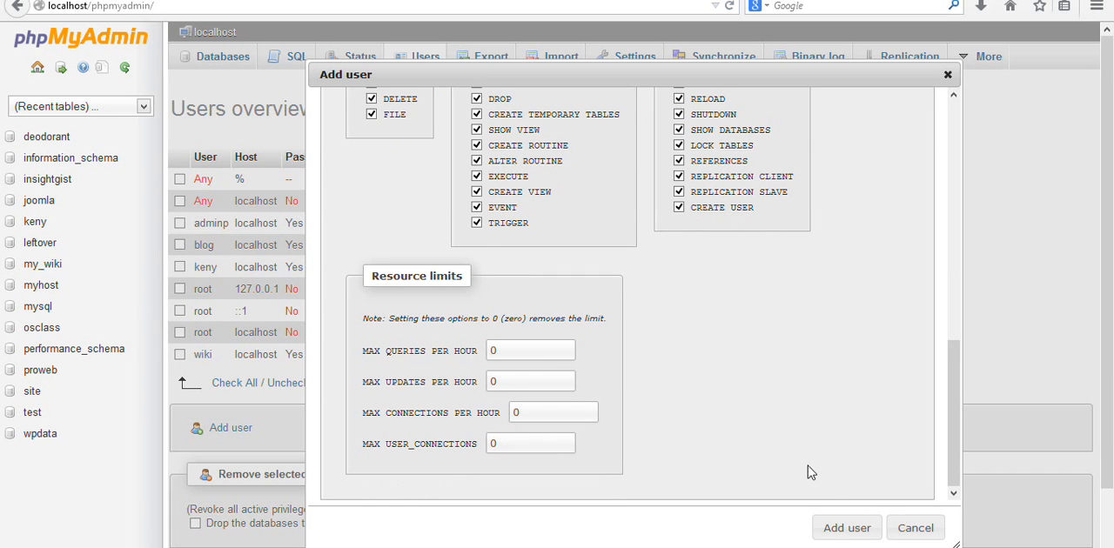
pyautogui.click(842, 526)
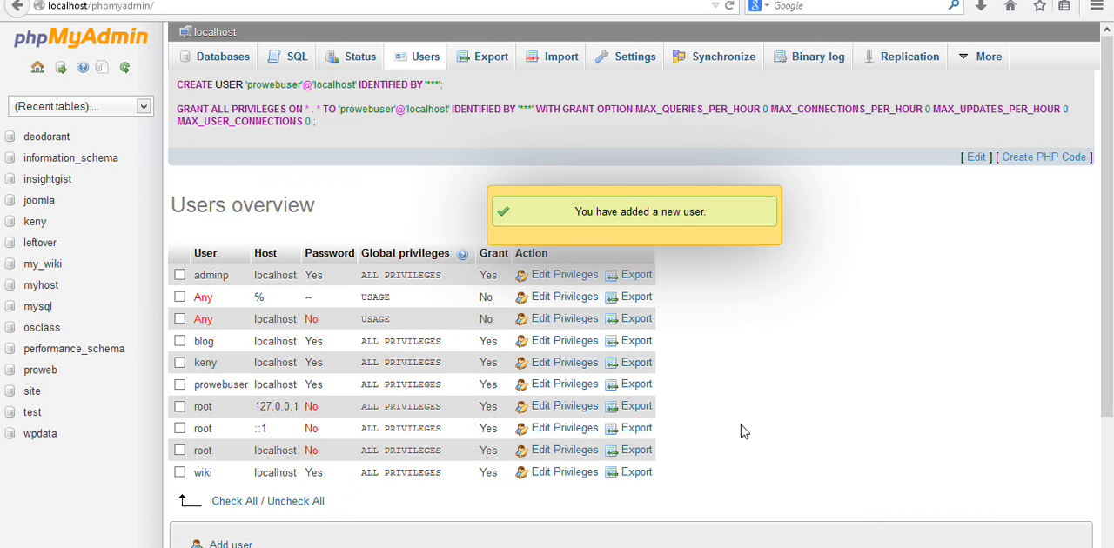
pyautogui.click(683, 222)
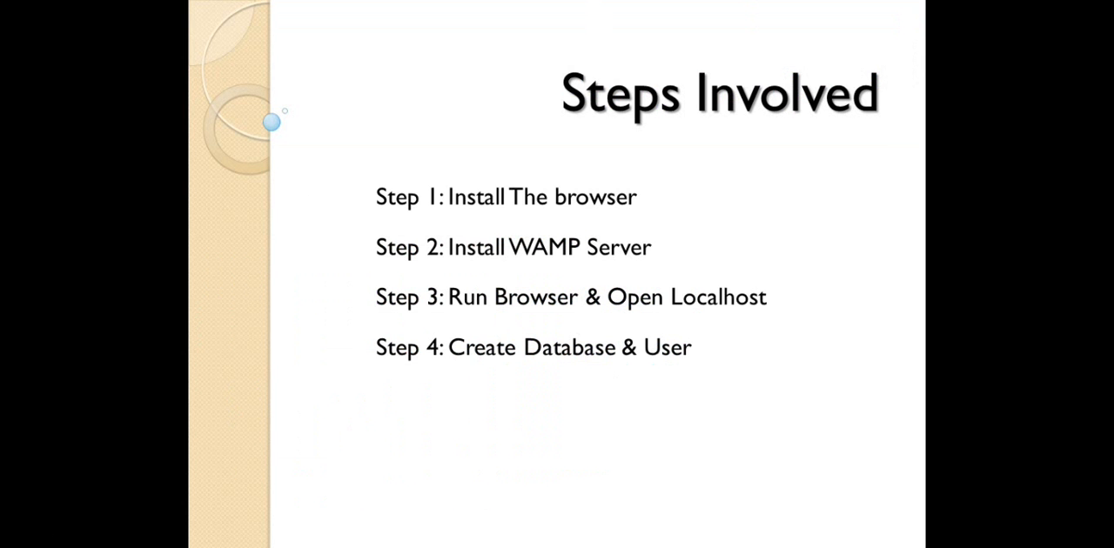
pyautogui.press('Right')
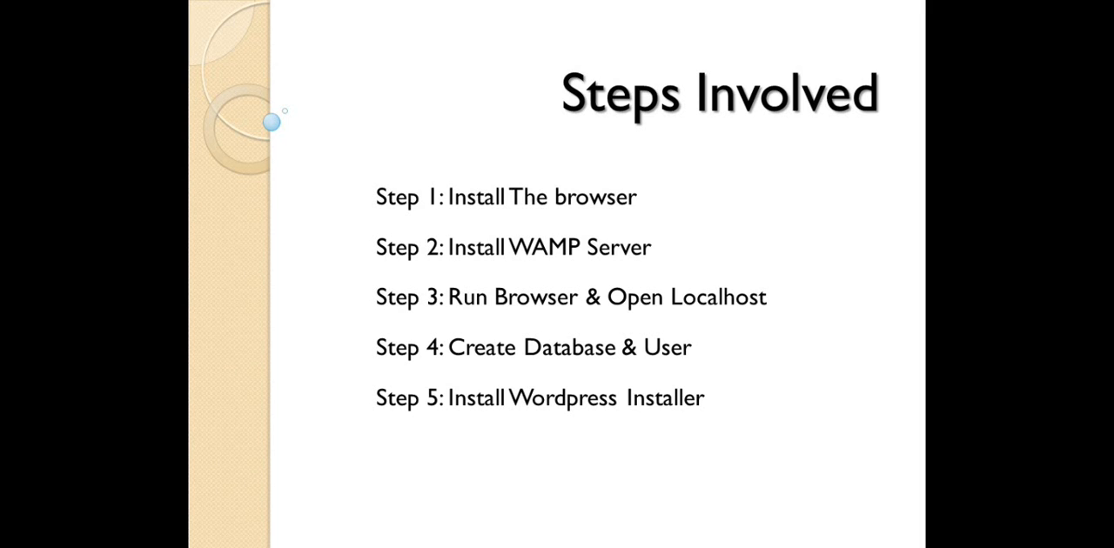
pyautogui.moveTo(442, 547)
pyautogui.moveTo(492, 547)
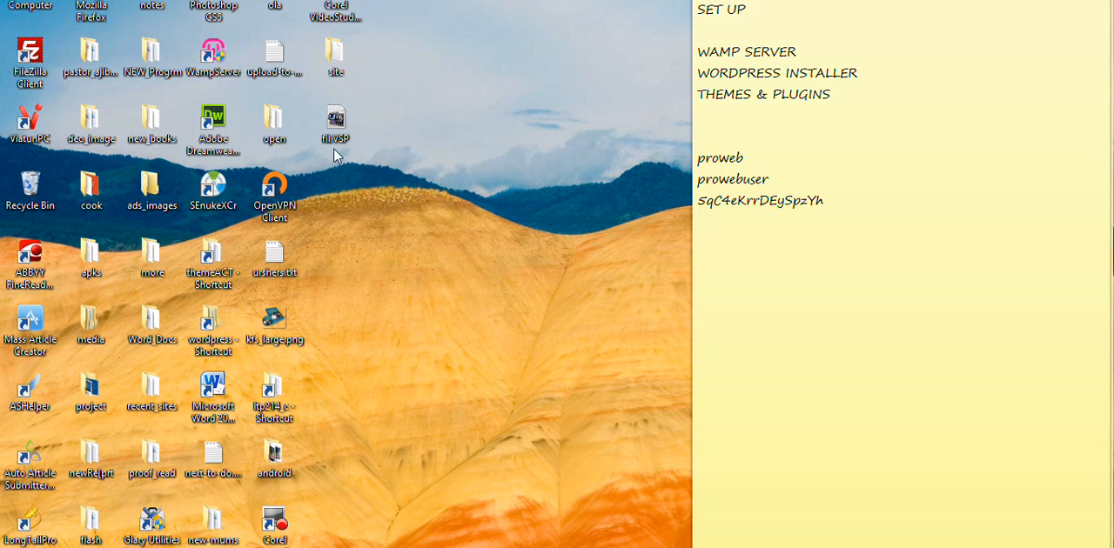
# - Switch to File Explorer and open the www folder inside wamp on Local Disk (C:)
pyautogui.press('super+e')
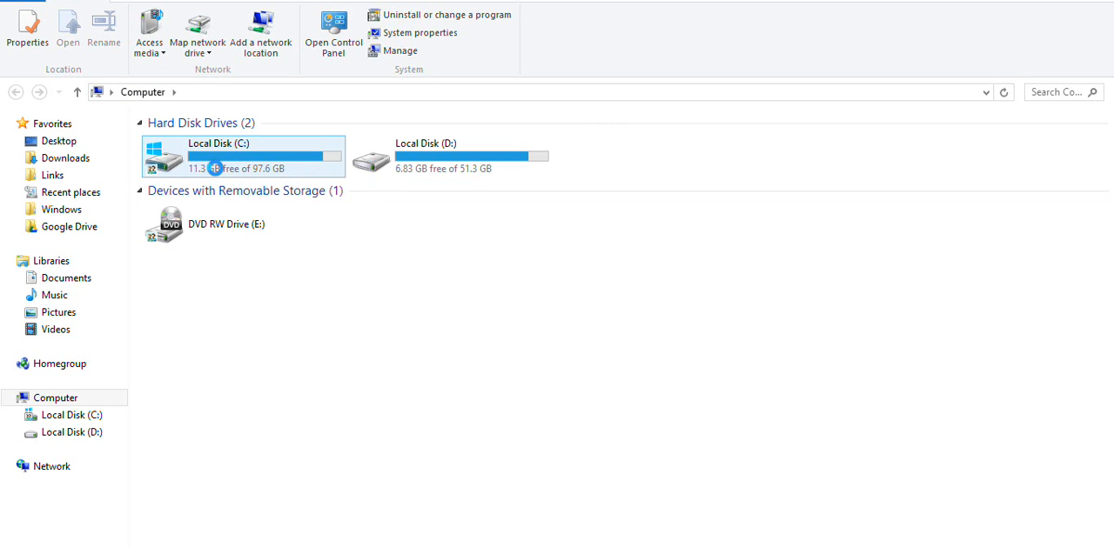
pyautogui.click(228, 166)
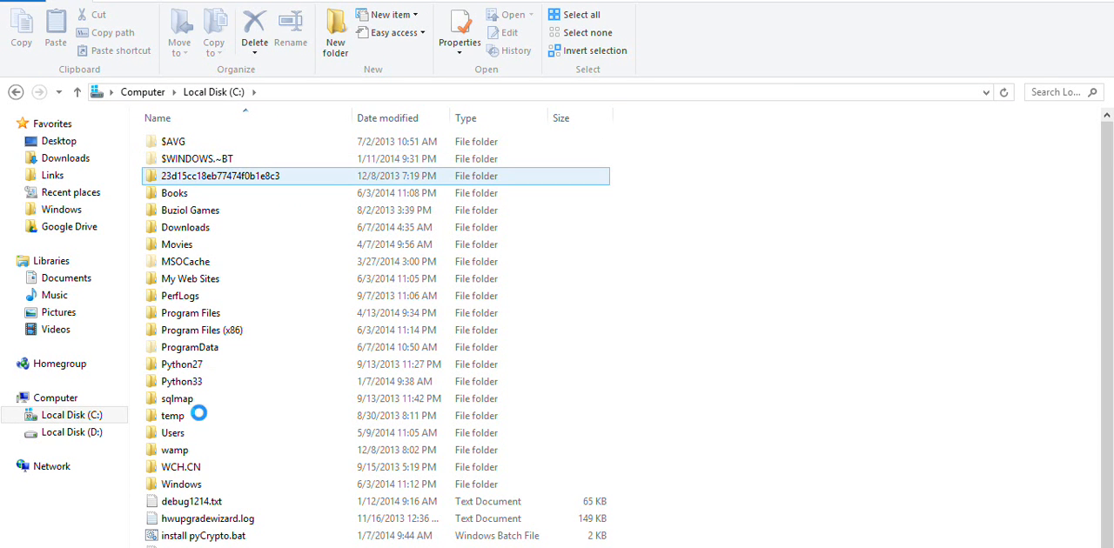
pyautogui.doubleClick(179, 451)
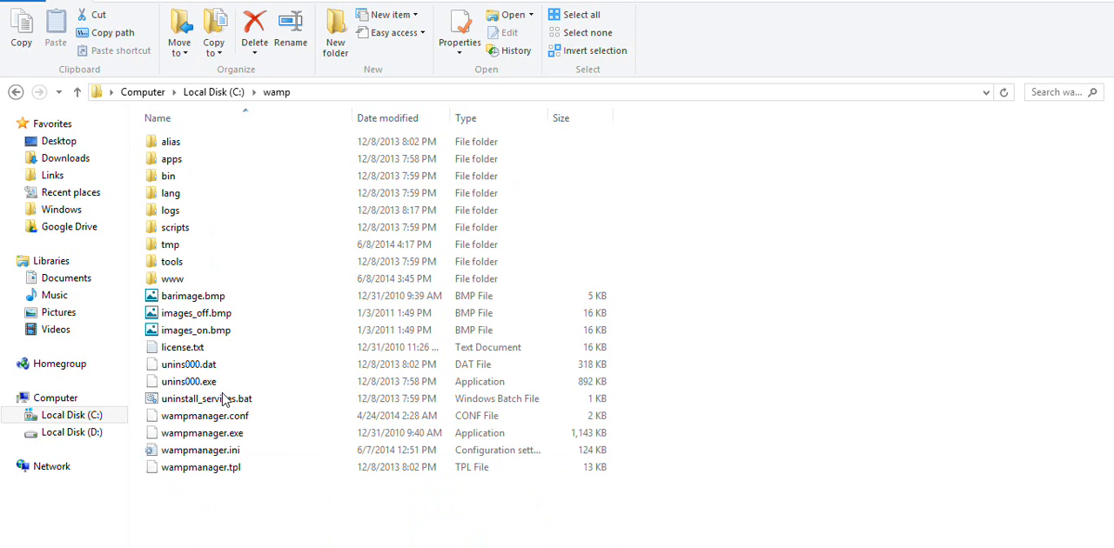
pyautogui.click(181, 279)
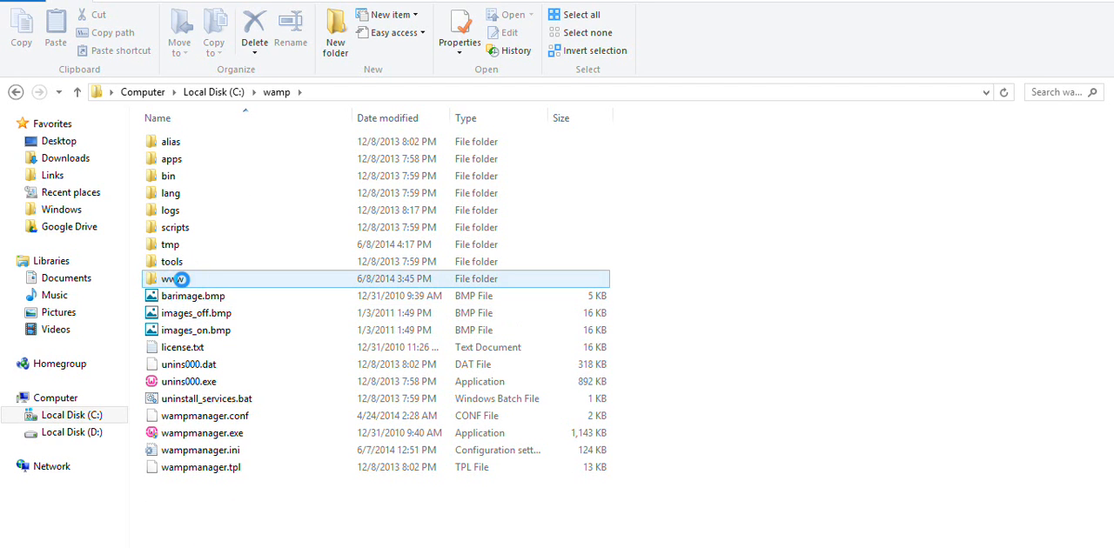
pyautogui.doubleClick(181, 280)
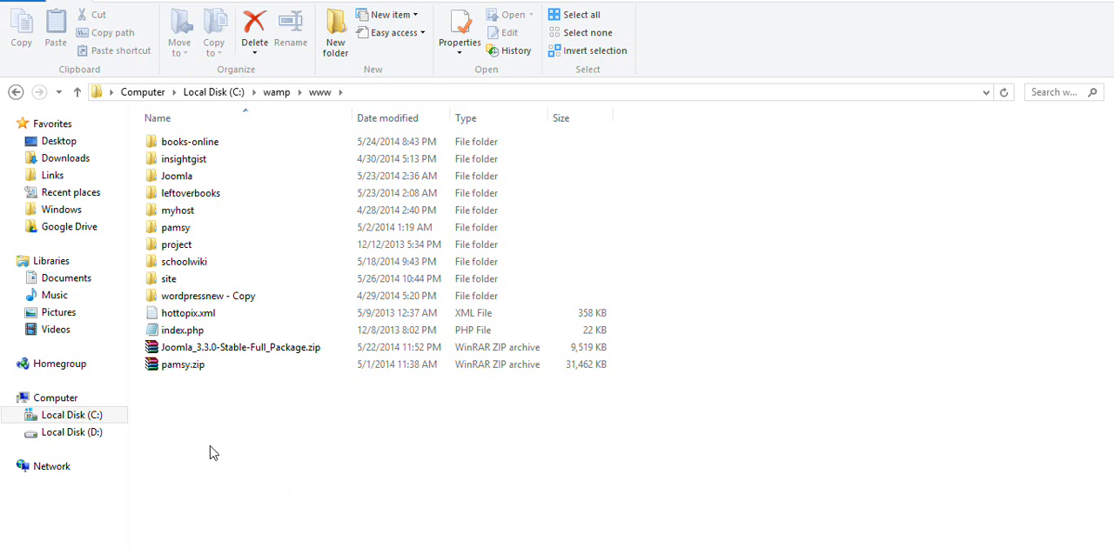
# - Create a new folder named proweb in the www folder
pyautogui.rightClick(211, 451)
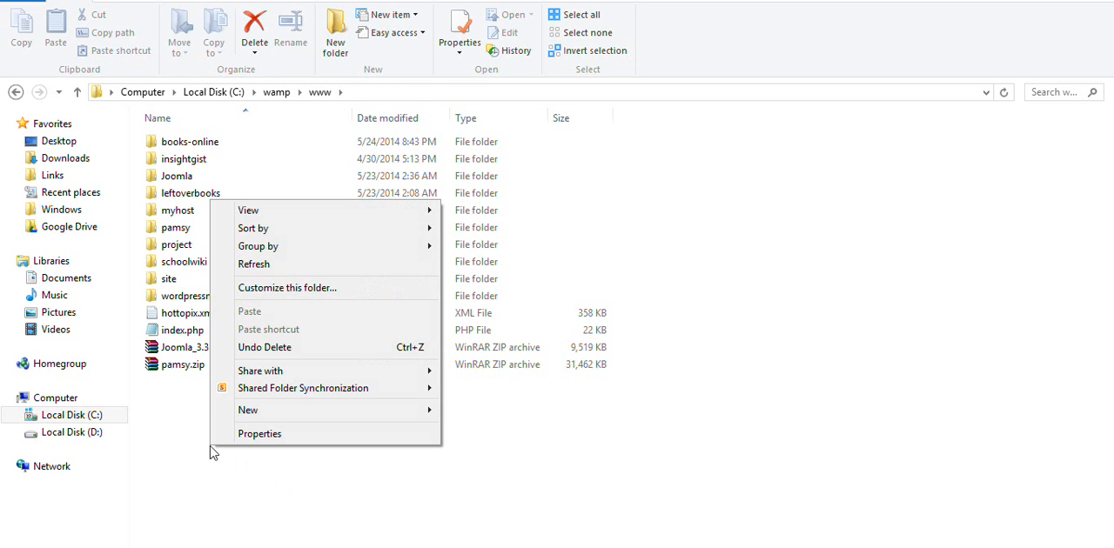
pyautogui.click(414, 411)
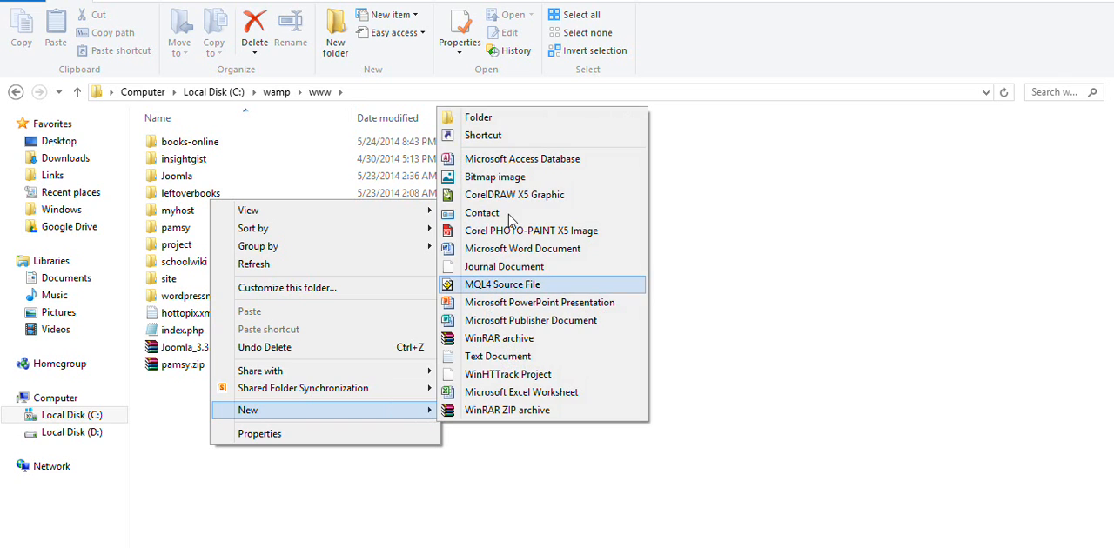
pyautogui.click(485, 120)
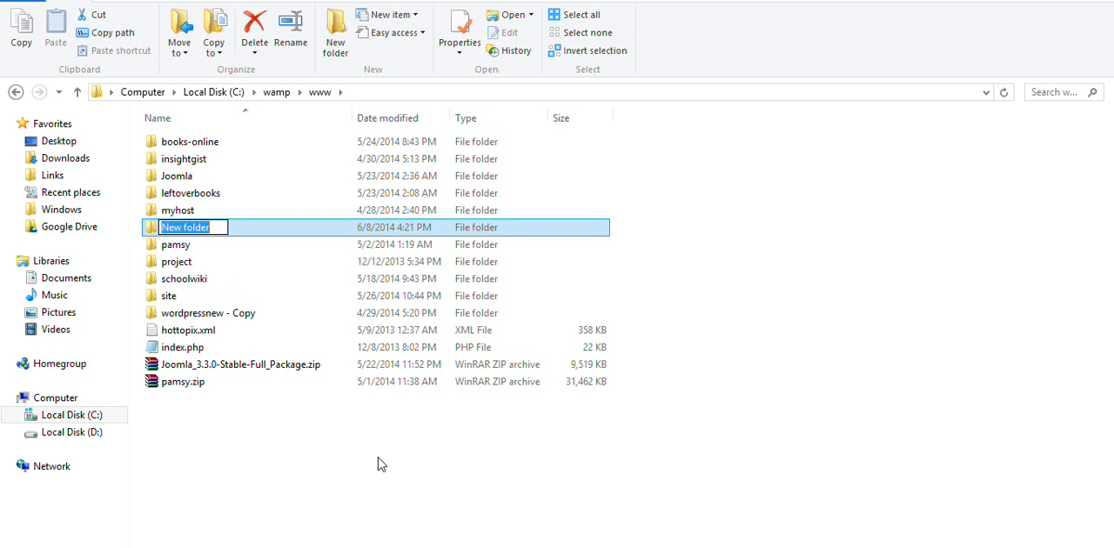
pyautogui.write('proweb')
pyautogui.click(349, 468)
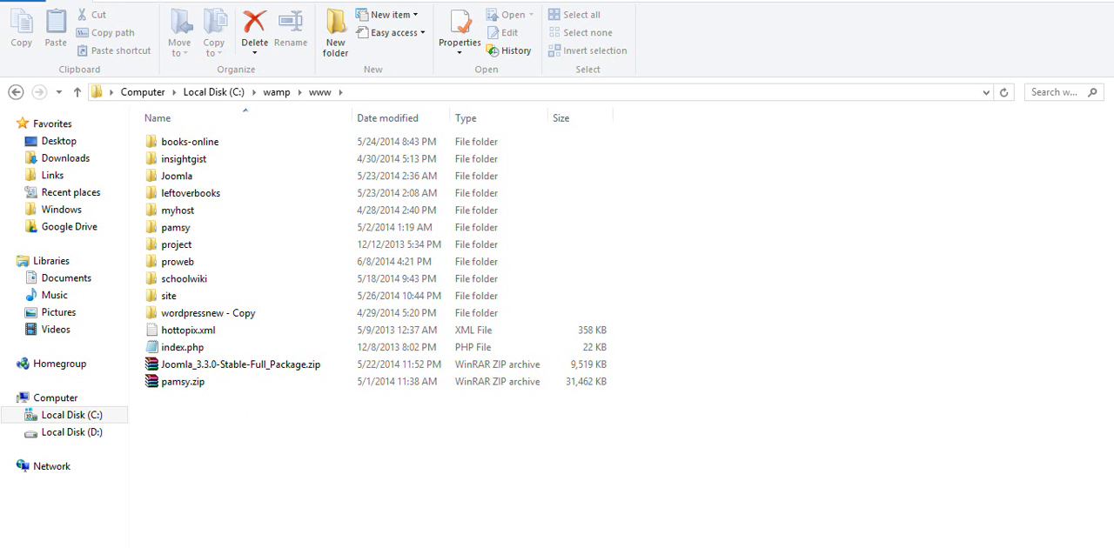
# - Switch to the Explorer window showing the downloaded installers and open the wordpress folder inside wordpress-3.9
pyautogui.moveTo(283, 547)
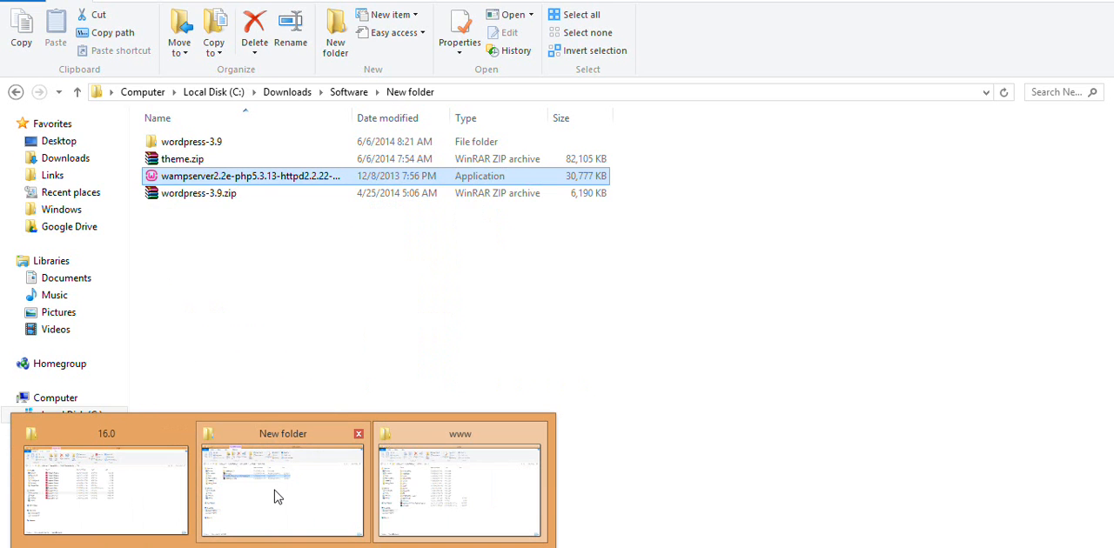
pyautogui.click(273, 487)
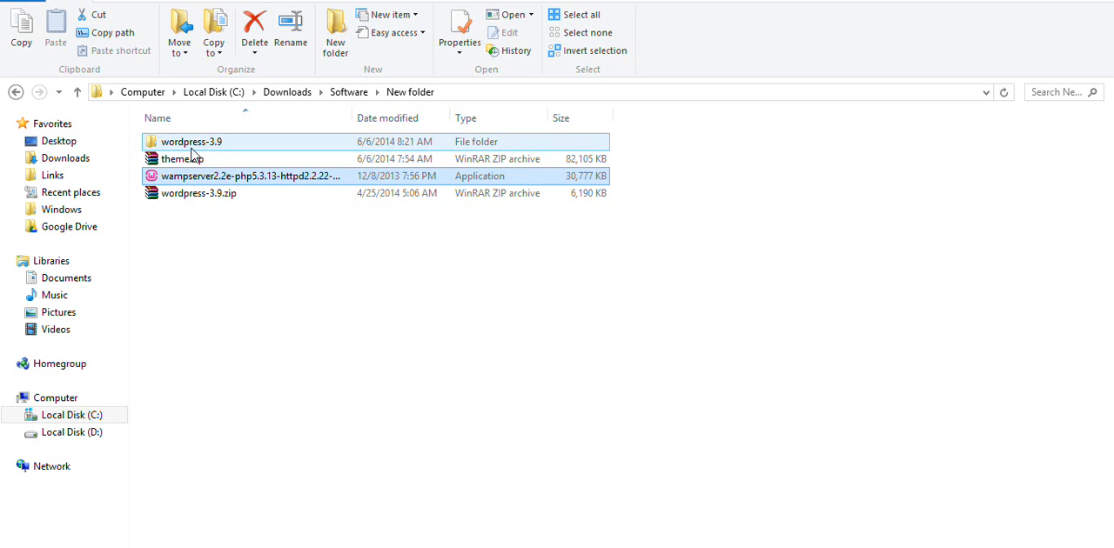
pyautogui.keyDown('ctrl'); pyautogui.click(189, 194); pyautogui.keyUp('ctrl')
pyautogui.keyDown('ctrl'); pyautogui.click(189, 194); pyautogui.keyUp('ctrl')
pyautogui.keyDown('ctrl'); pyautogui.click(186, 143); pyautogui.keyUp('ctrl')
pyautogui.click(183, 143)
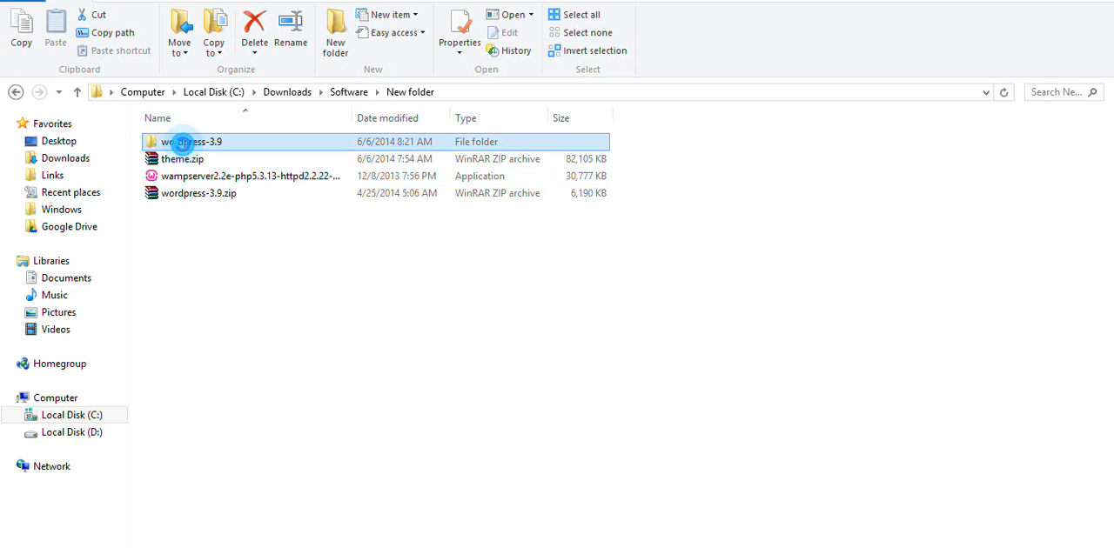
pyautogui.doubleClick(203, 146)
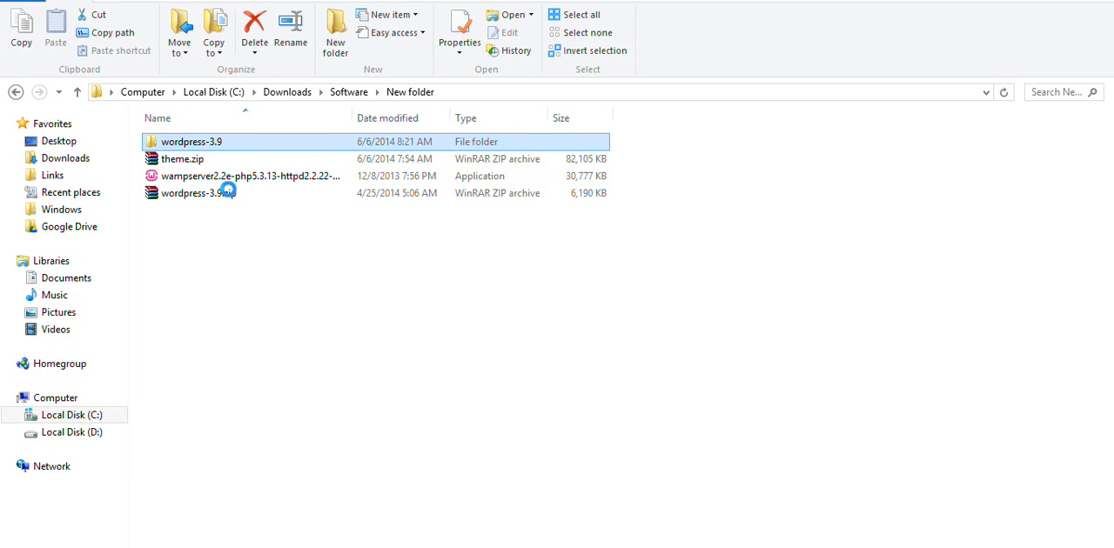
pyautogui.click(179, 142)
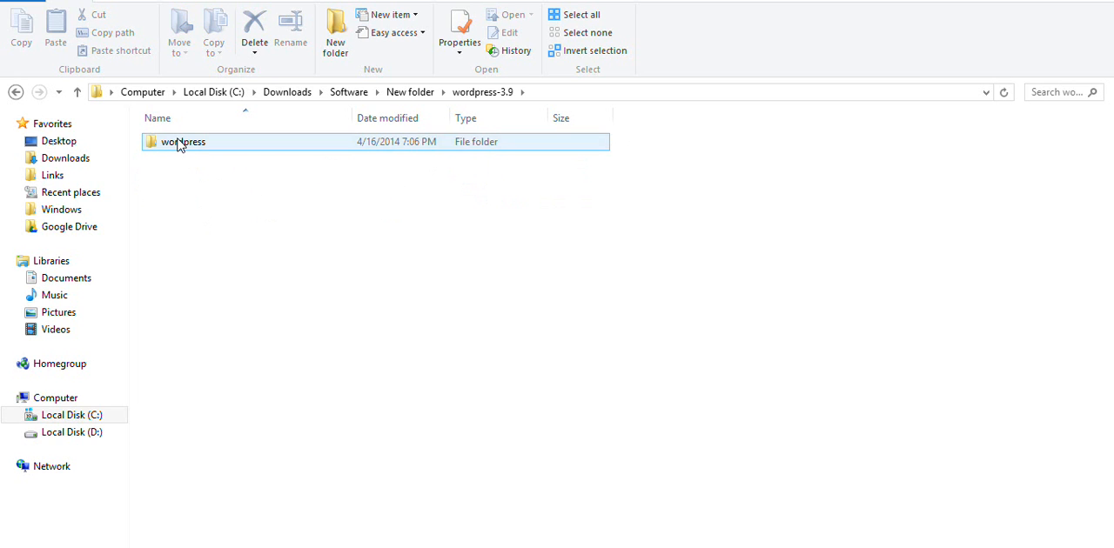
pyautogui.click(177, 139)
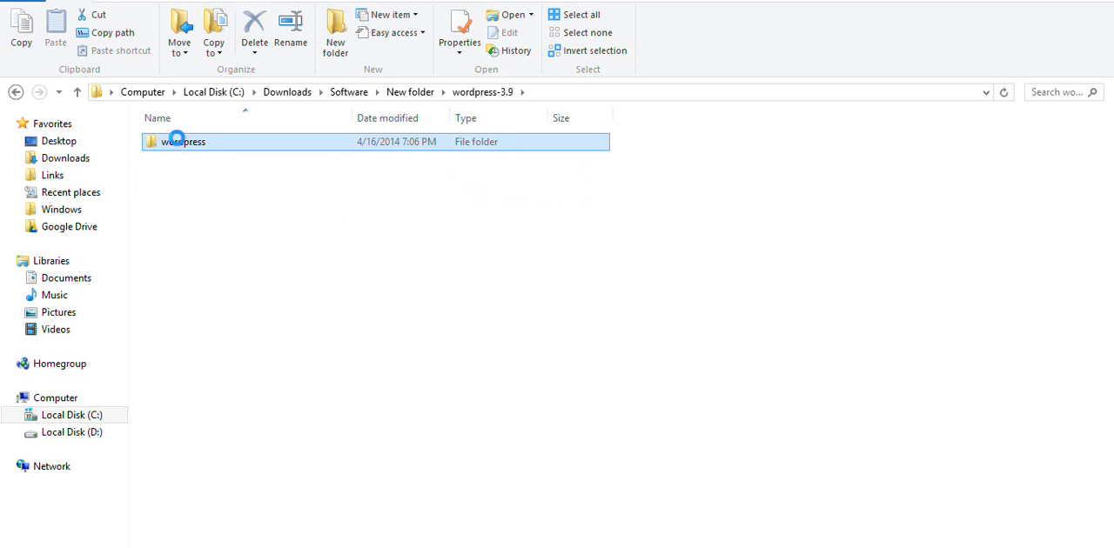
pyautogui.rightClick(177, 140)
pyautogui.doubleClick(163, 139)
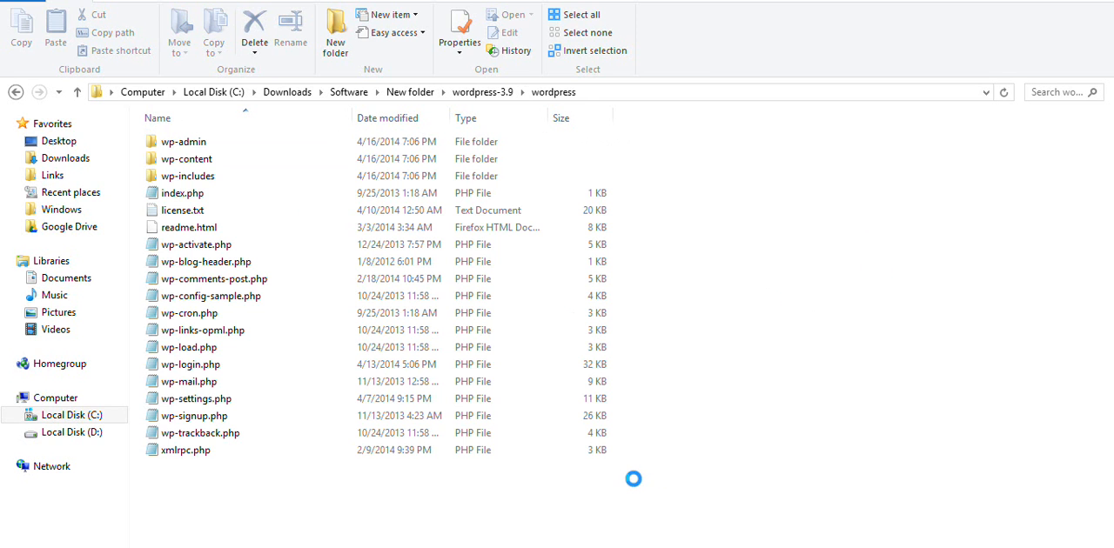
# - Select all files and folders in the wordpress folder, from wp-admin to xmlrpc.php, and copy them
pyautogui.moveTo(634, 479); pyautogui.dragTo(464, 305)
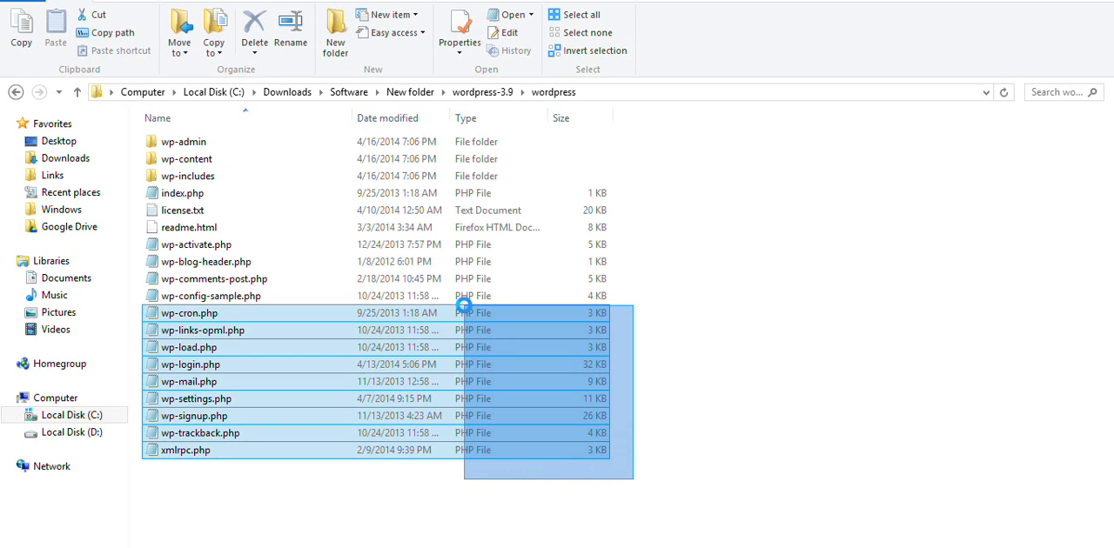
pyautogui.moveTo(209, 126); pyautogui.dragTo(207, 122)
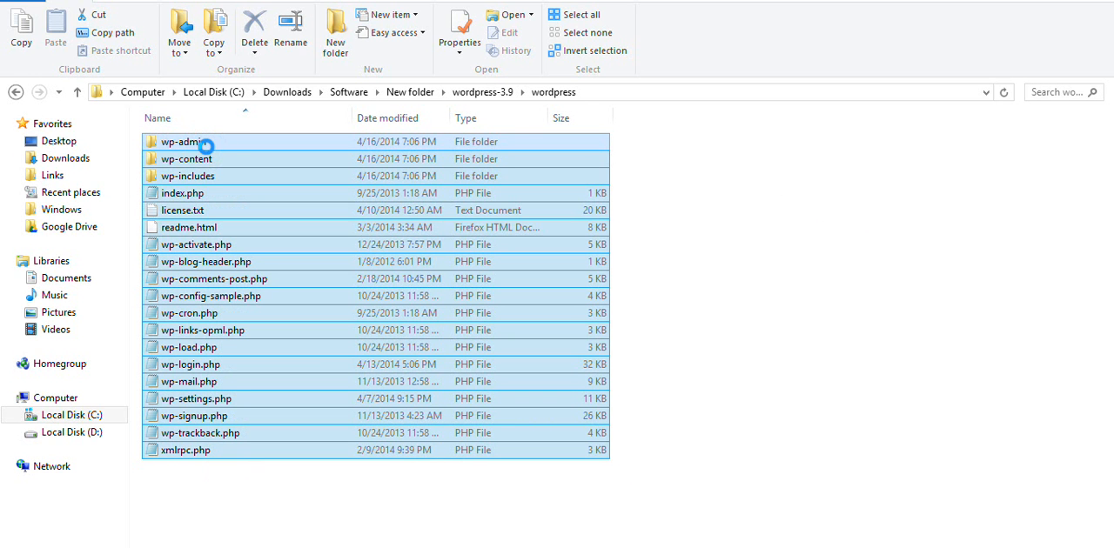
pyautogui.rightClick(207, 146)
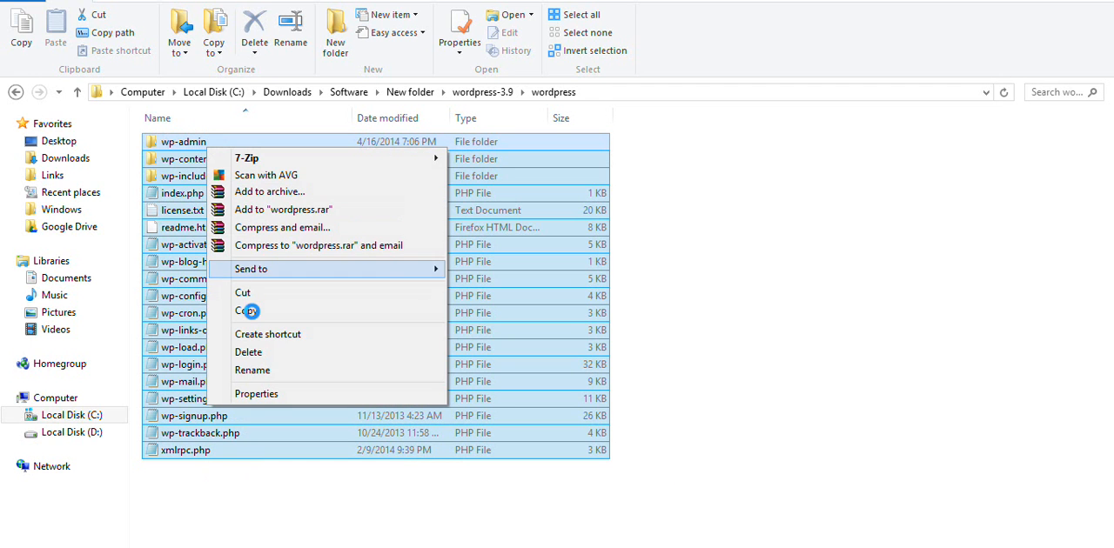
pyautogui.click(251, 312)
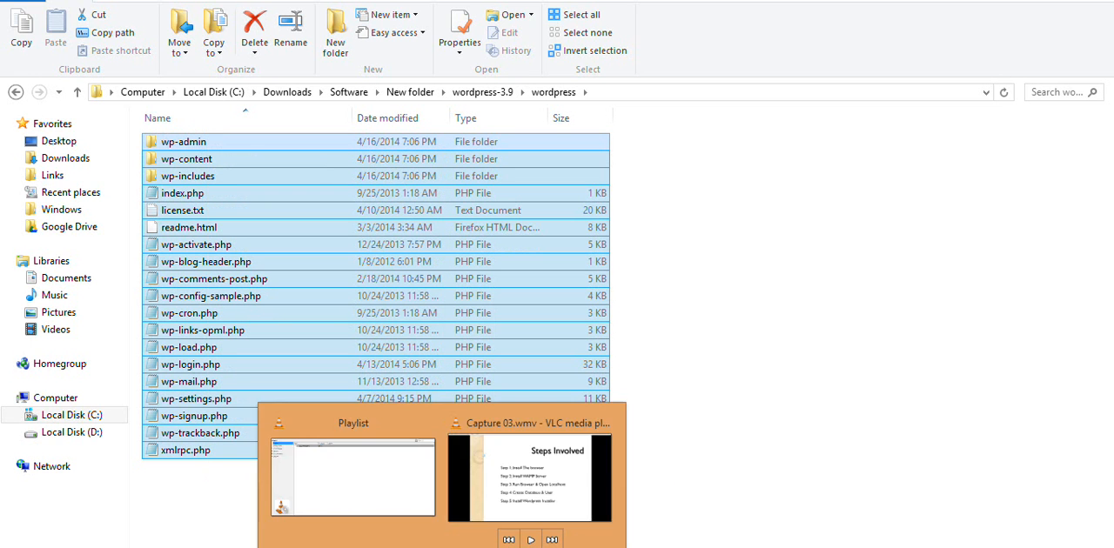
# - Paste the copied WordPress files into the proweb folder inside www, and return to the source wordpress folder window
pyautogui.moveTo(282, 546)
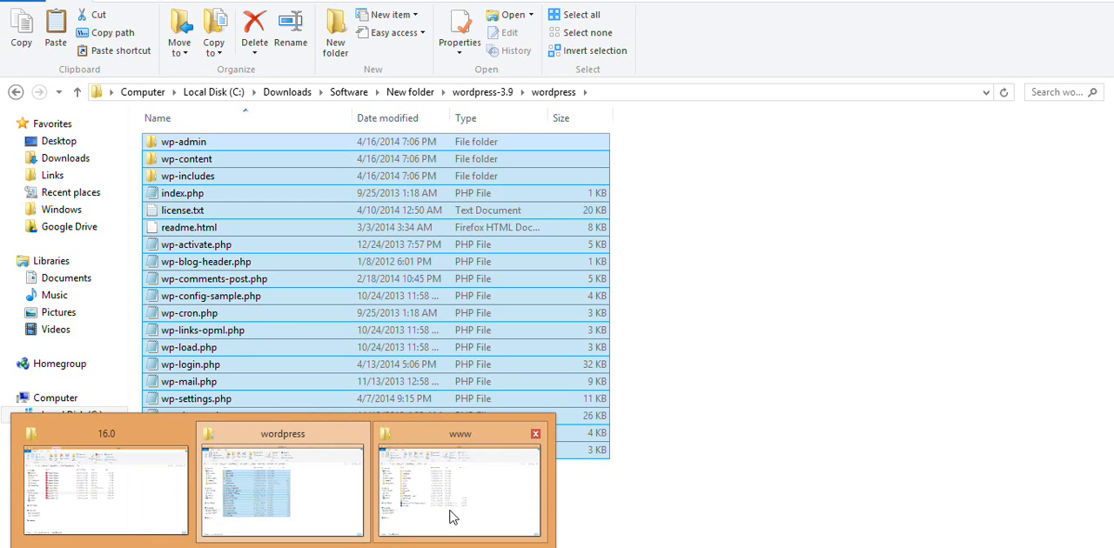
pyautogui.click(455, 453)
pyautogui.click(217, 266)
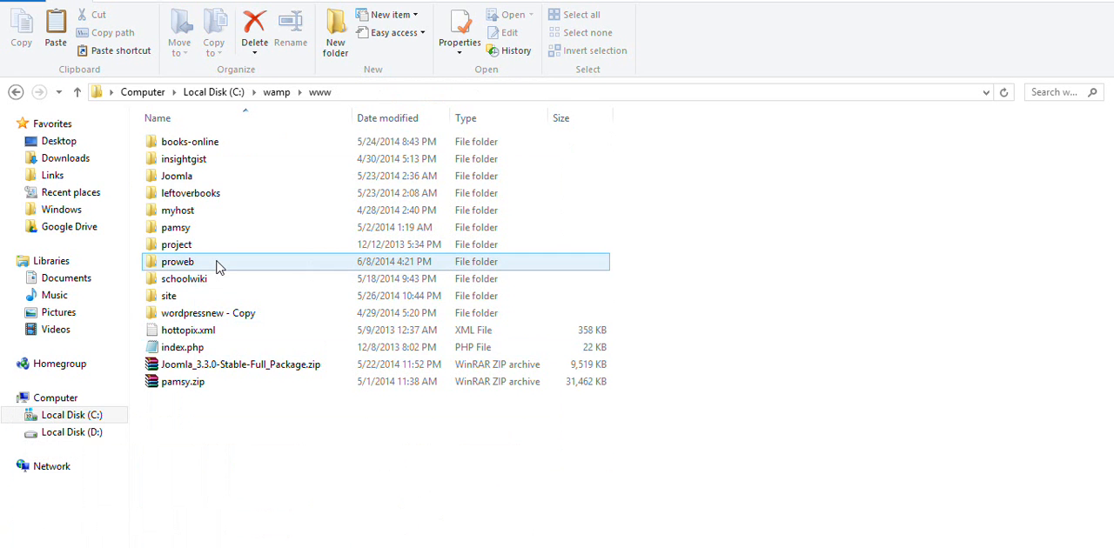
pyautogui.doubleClick(217, 266)
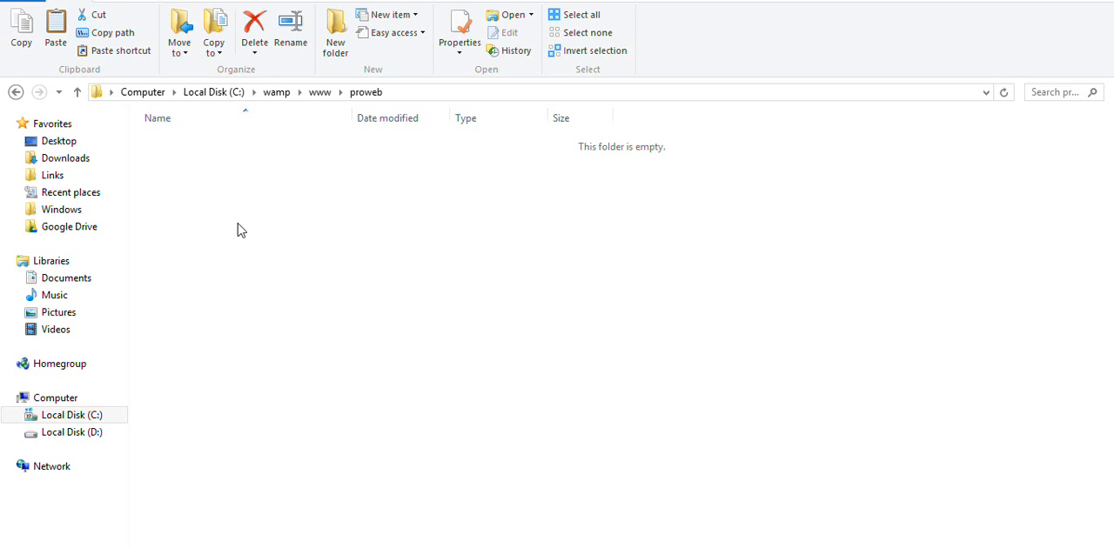
pyautogui.rightClick(237, 223)
pyautogui.click(287, 337)
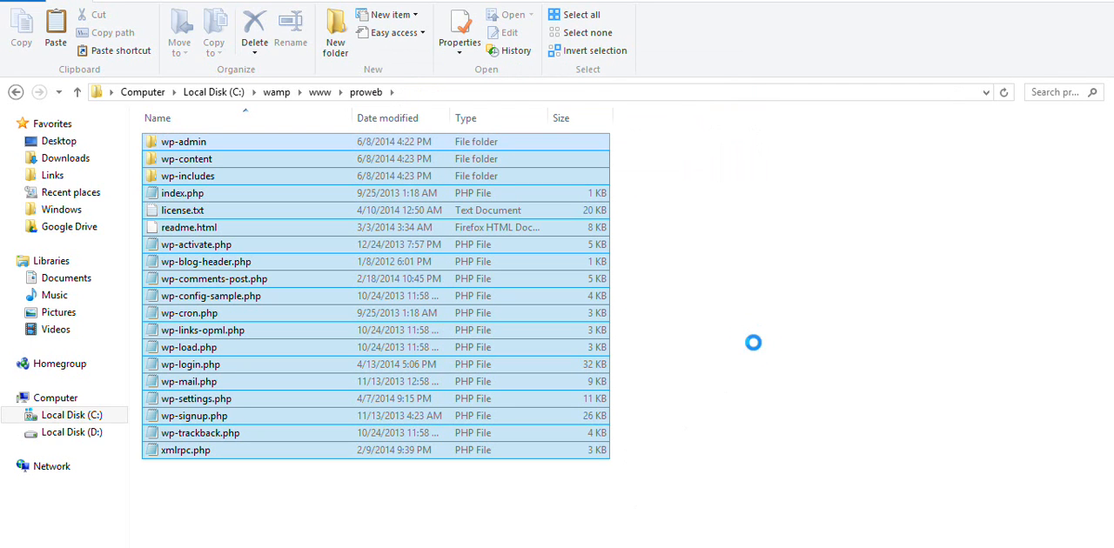
pyautogui.click(719, 256)
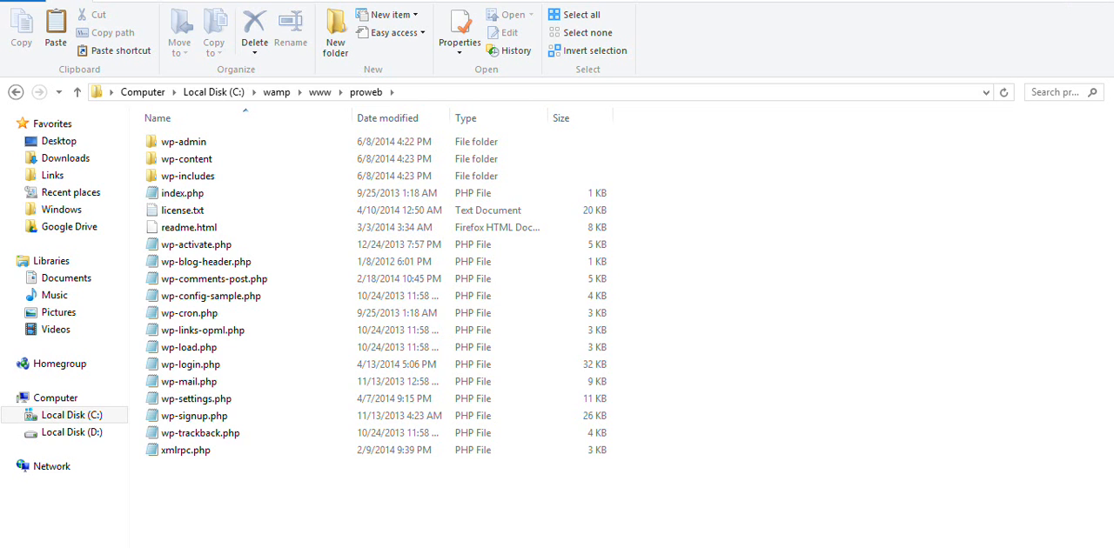
pyautogui.hotkey('alt', 'Tab')
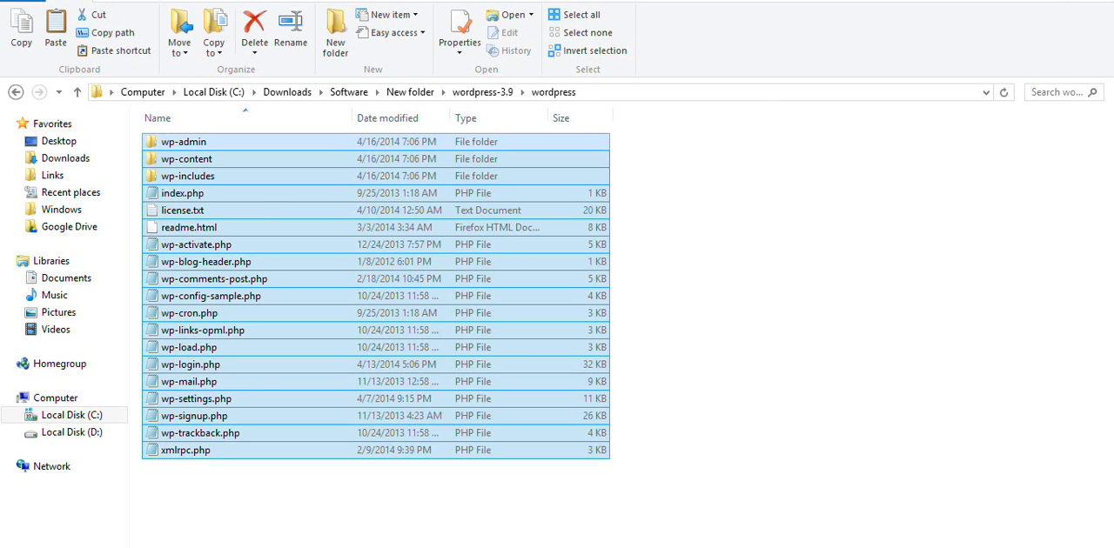
# - Switch to the Firefox browser and open localhost/proweb/ in a new tab
pyautogui.press('super+d')
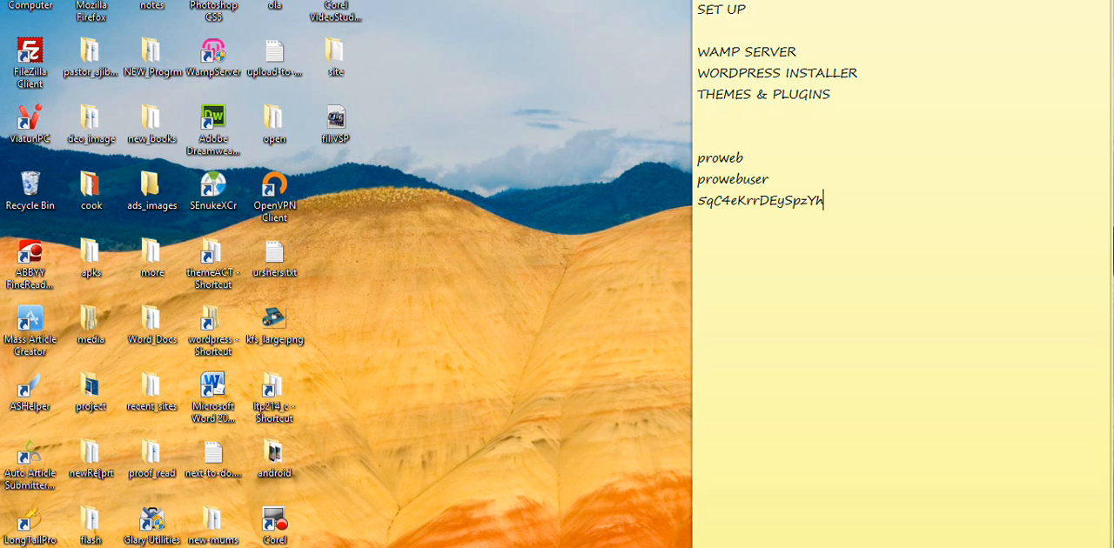
pyautogui.hotkey('alt', 'Tab')
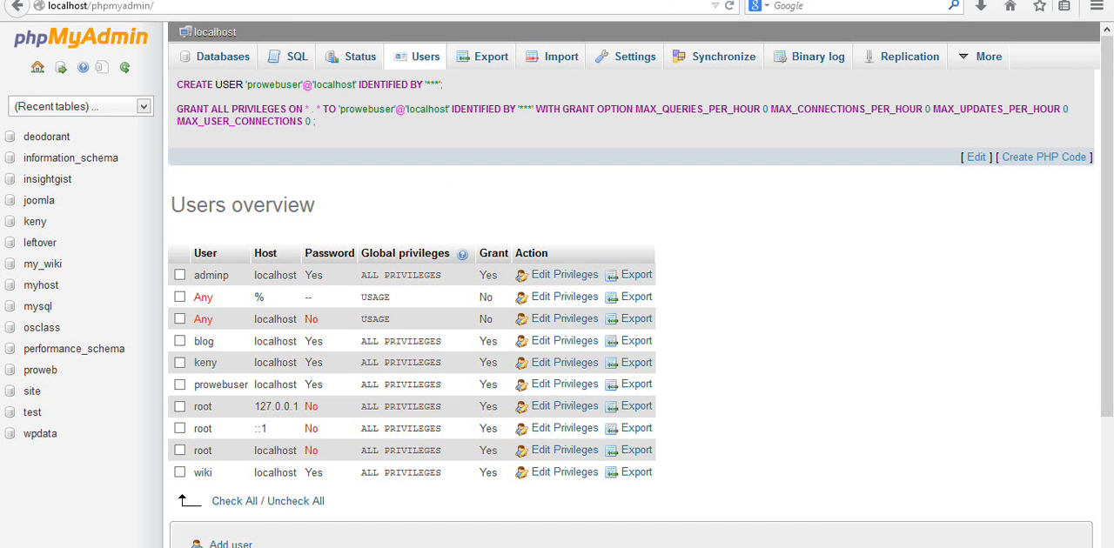
pyautogui.hotkey('ctrl', 't')
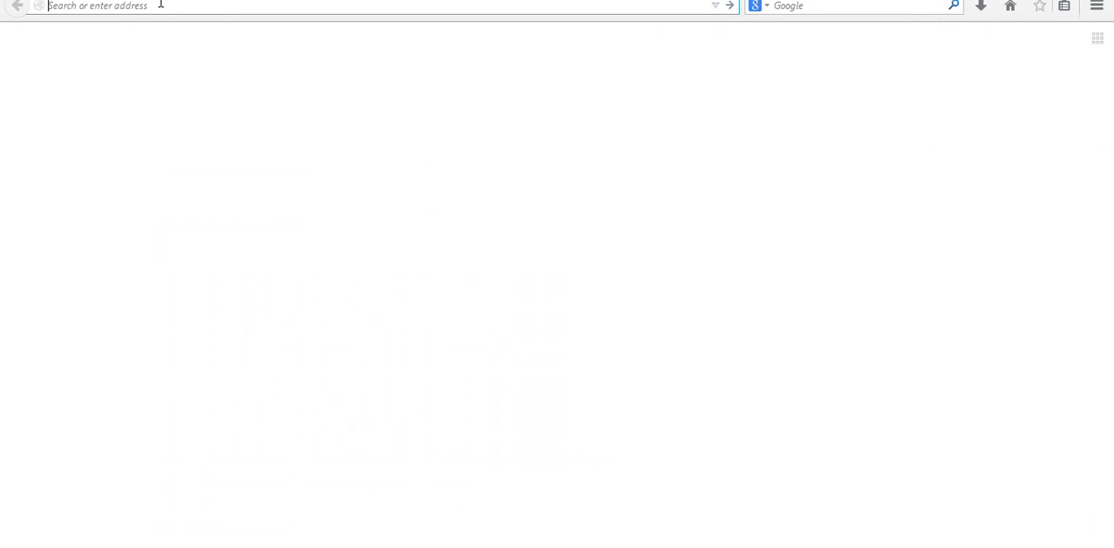
pyautogui.write('localhost/')
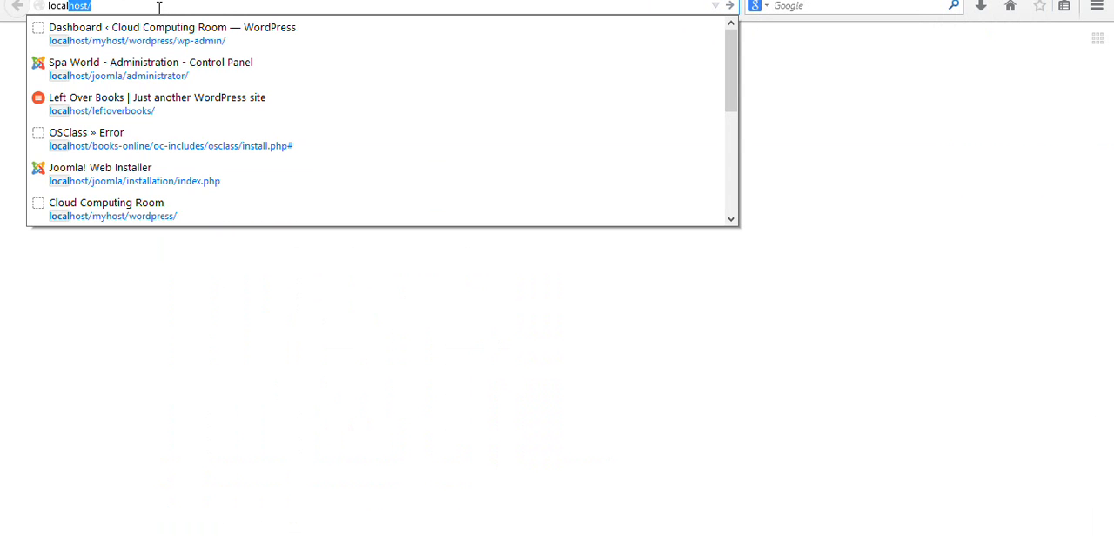
pyautogui.press('Return')
pyautogui.write('proweb')
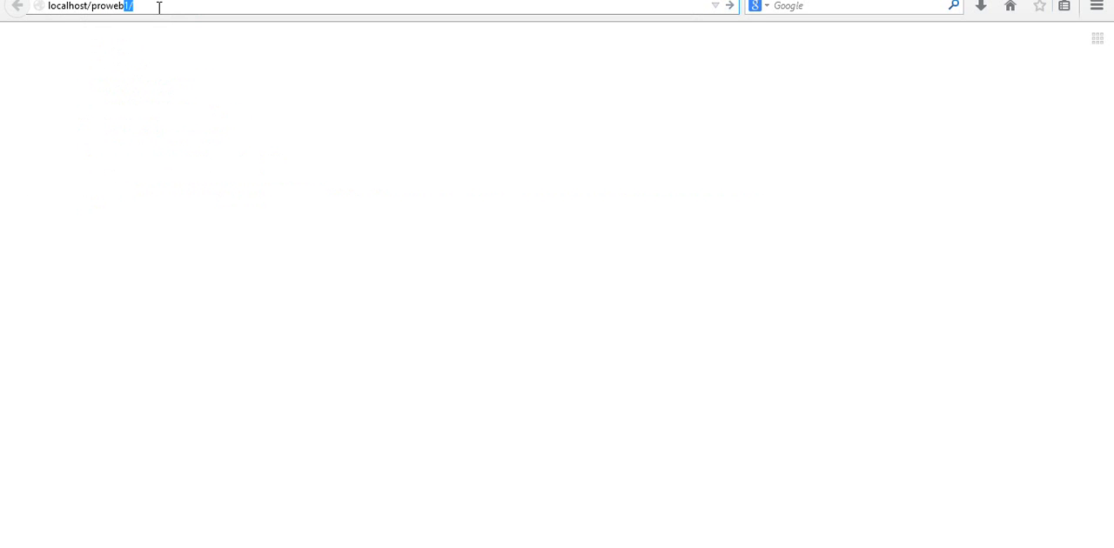
pyautogui.press('BackSpace')
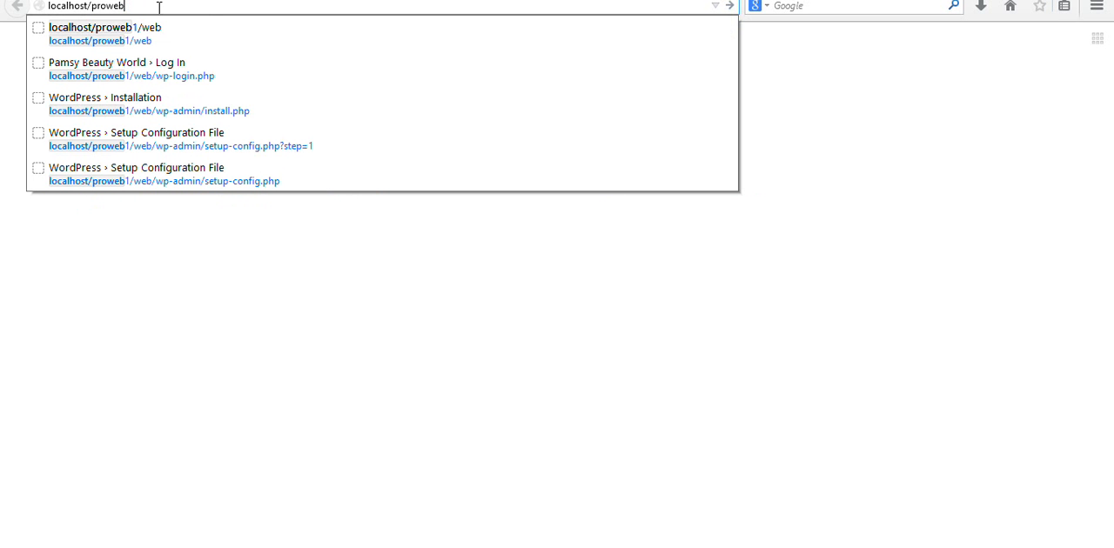
pyautogui.write('/')
pyautogui.press('Return')
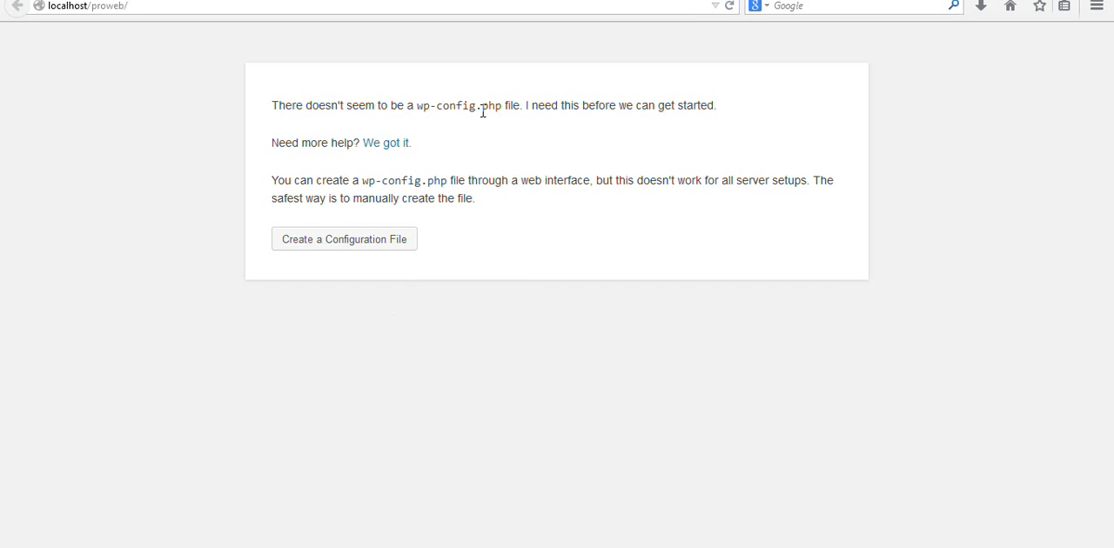
# - Start creating the WordPress configuration file and proceed to the database connection details form
pyautogui.click(337, 240)
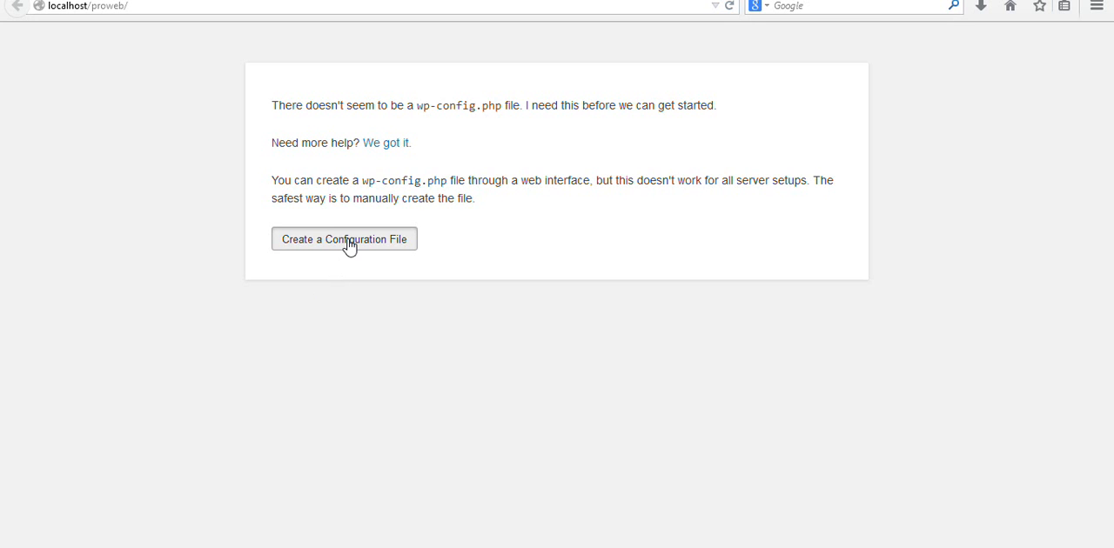
pyautogui.click(348, 244)
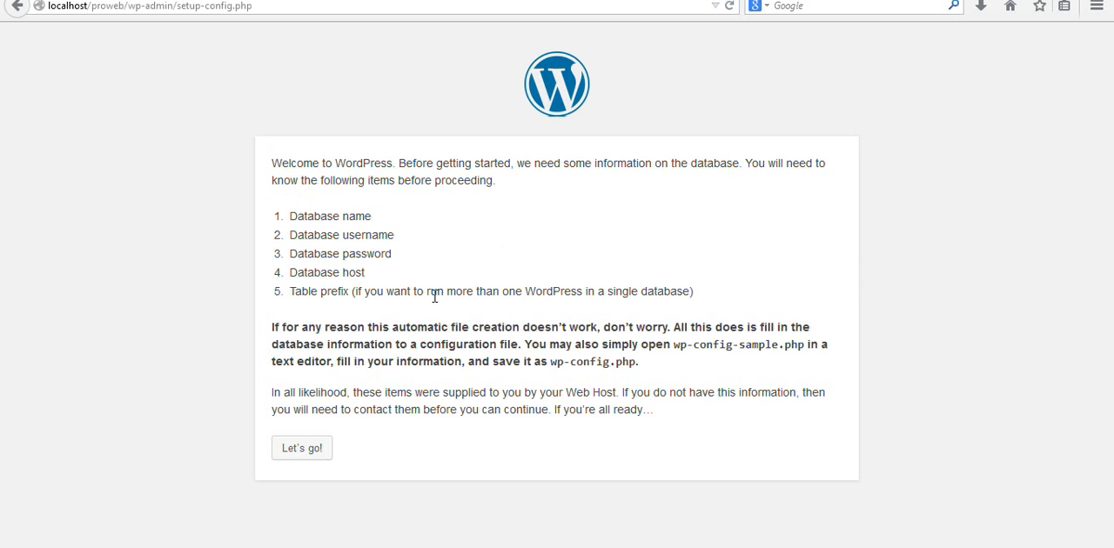
pyautogui.click(302, 457)
# - Set the database name to proweb and the database user name to prowebuser
pyautogui.moveTo(481, 202); pyautogui.dragTo(403, 205)
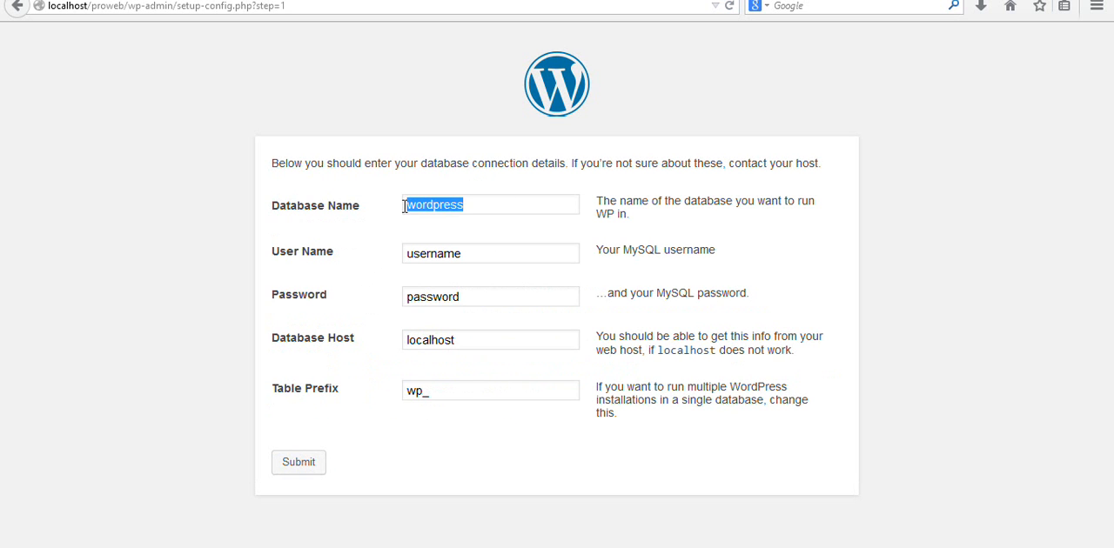
pyautogui.write('pr')
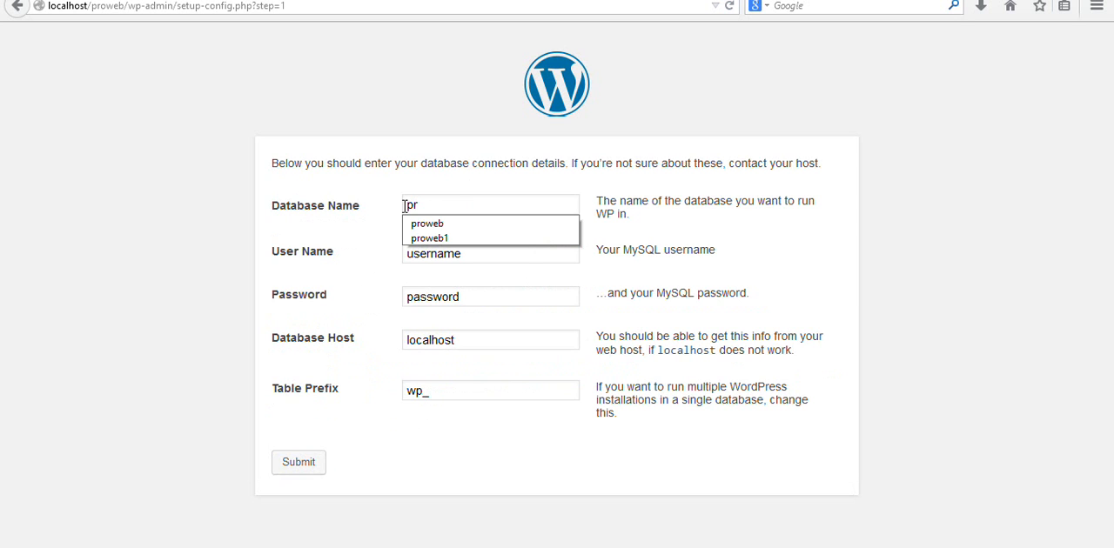
pyautogui.write('o')
pyautogui.click(422, 224)
pyautogui.moveTo(467, 252); pyautogui.dragTo(392, 252)
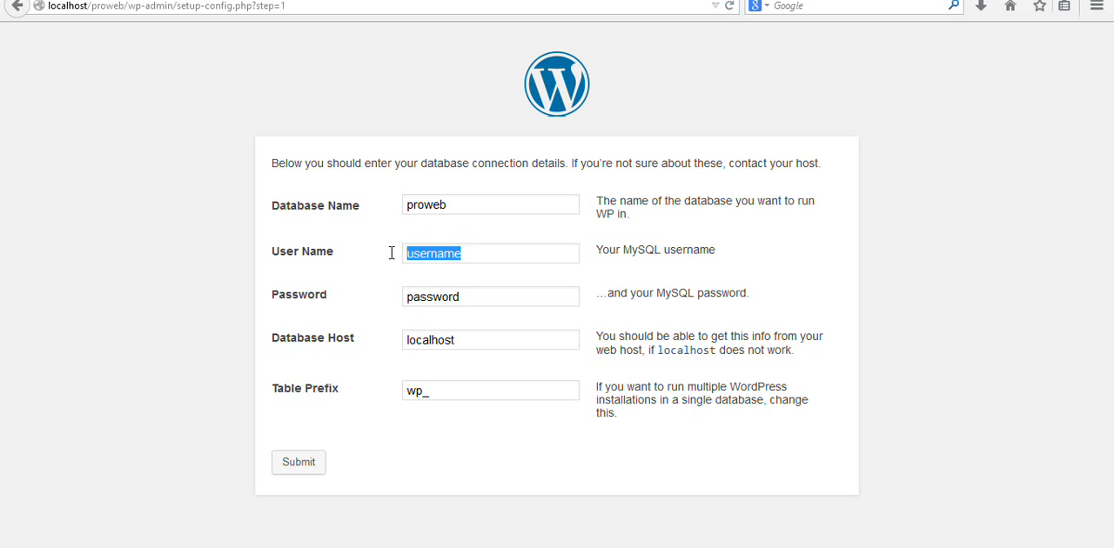
pyautogui.write('prowebuser')
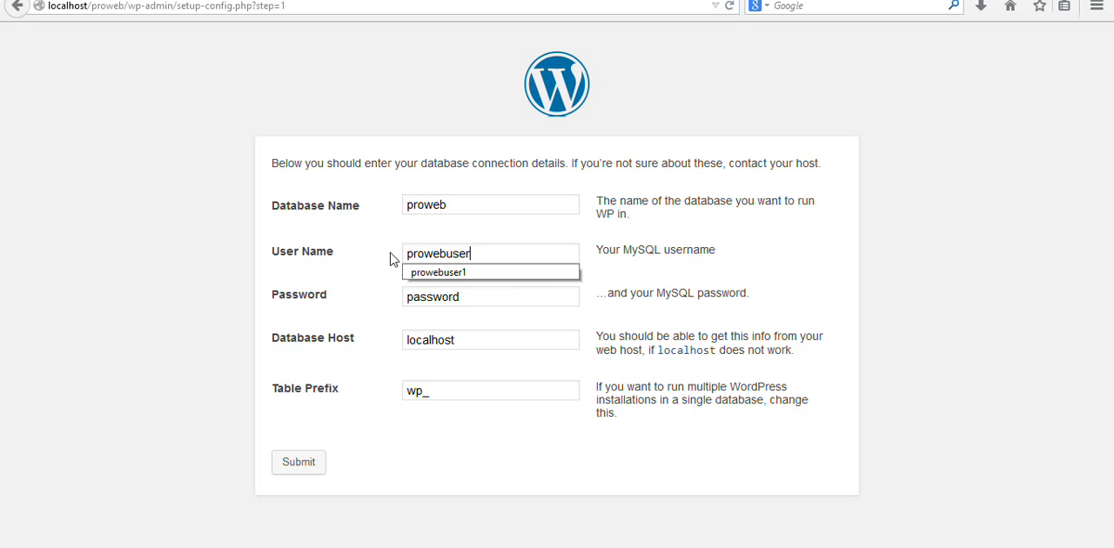
# - Copy the database password from the sticky note into the Password field, and submit the database connection details
pyautogui.click(428, 299)
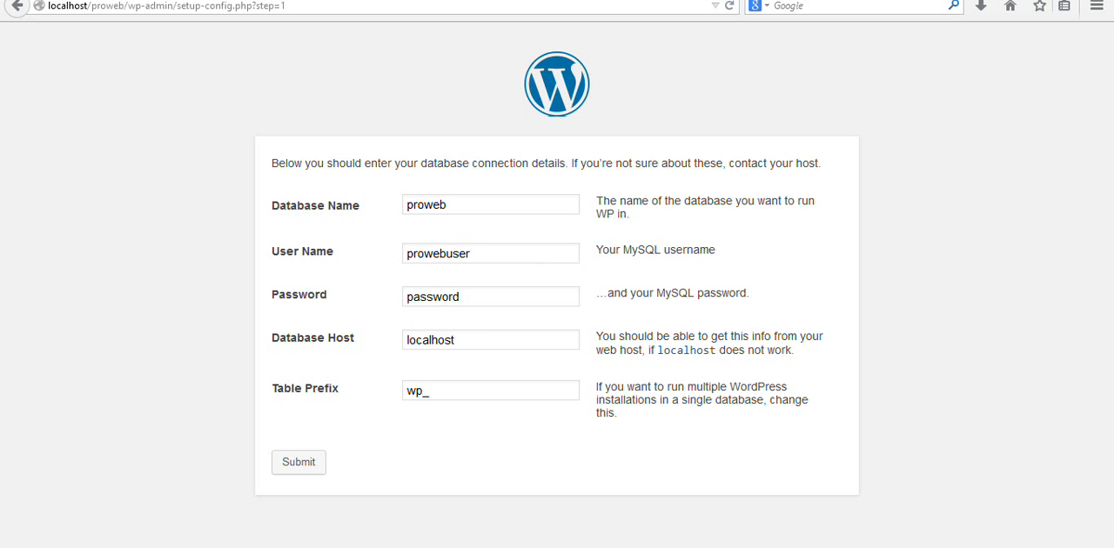
pyautogui.hotkey('alt', 'Tab')
pyautogui.moveTo(823, 201); pyautogui.dragTo(696, 198)
pyautogui.rightClick(703, 202)
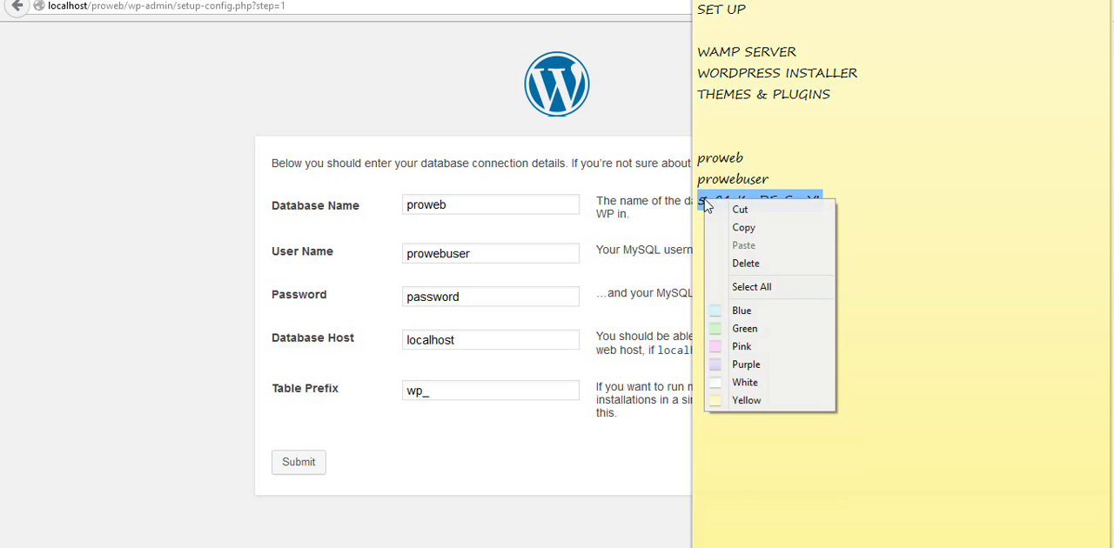
pyautogui.click(725, 226)
pyautogui.click(462, 297)
pyautogui.moveTo(462, 297); pyautogui.dragTo(387, 301)
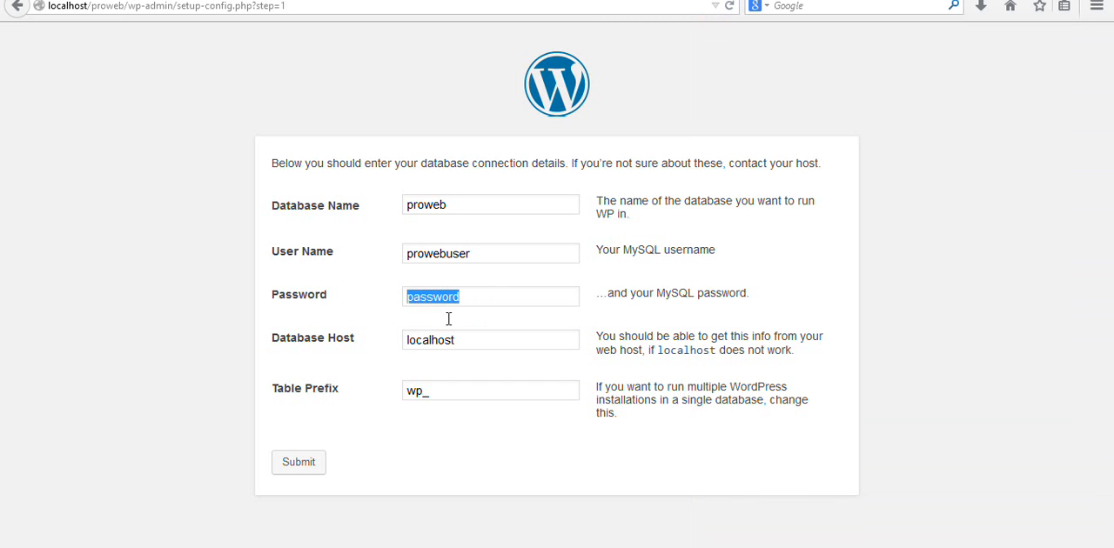
pyautogui.hotkey('ctrl', 'v')
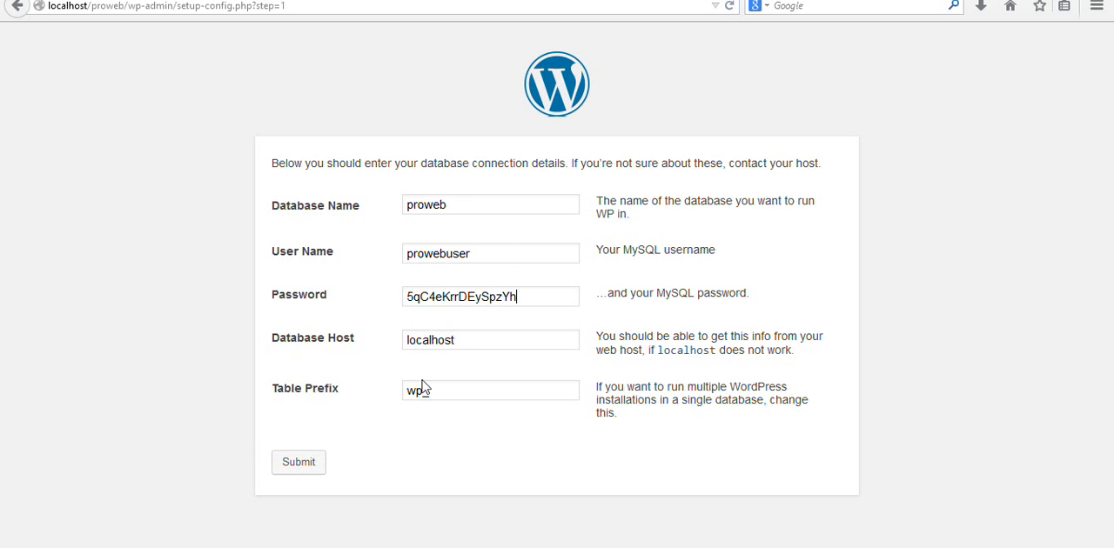
pyautogui.click(300, 466)
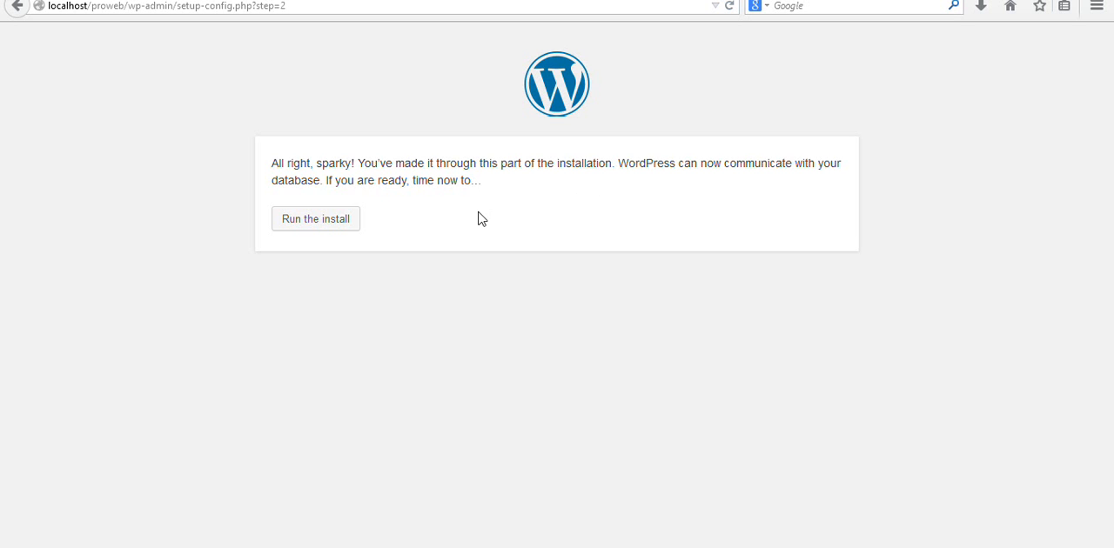
# - Run the WordPress install and set the site title to Pamsy Beauty World
pyautogui.click(328, 223)
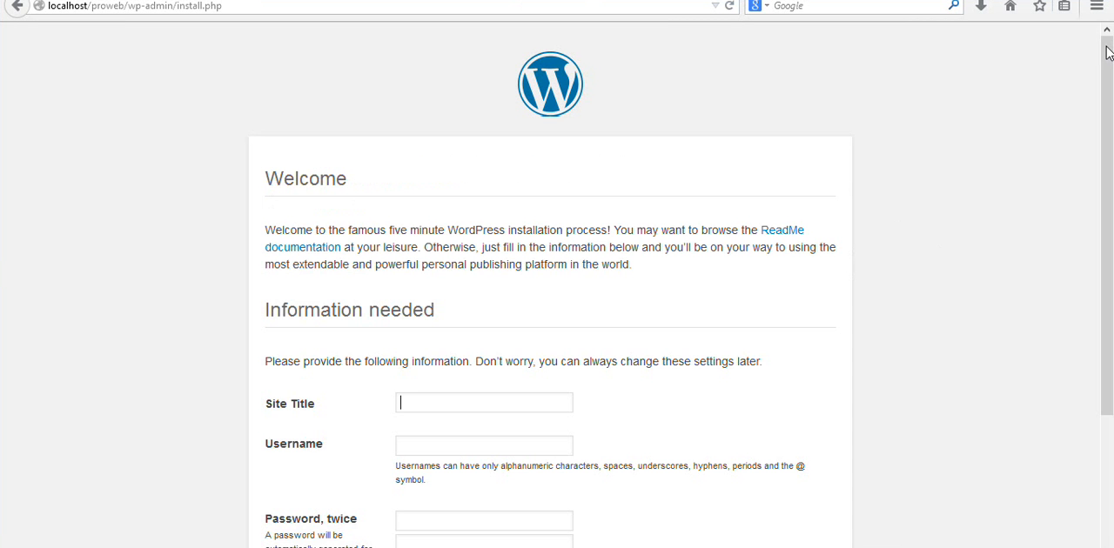
pyautogui.moveTo(1107, 52); pyautogui.dragTo(1106, 214)
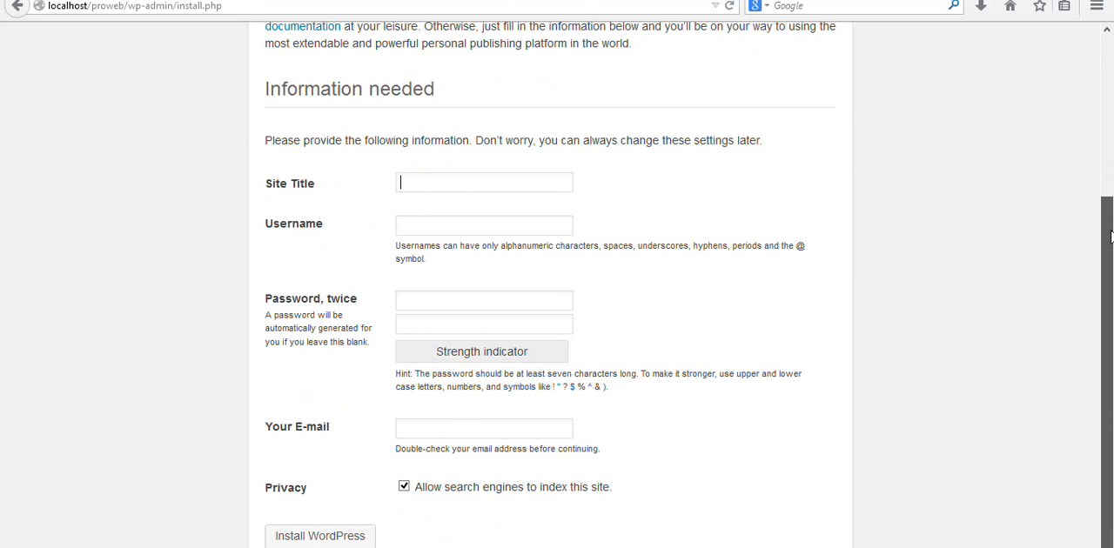
pyautogui.click(477, 185)
pyautogui.click(580, 180)
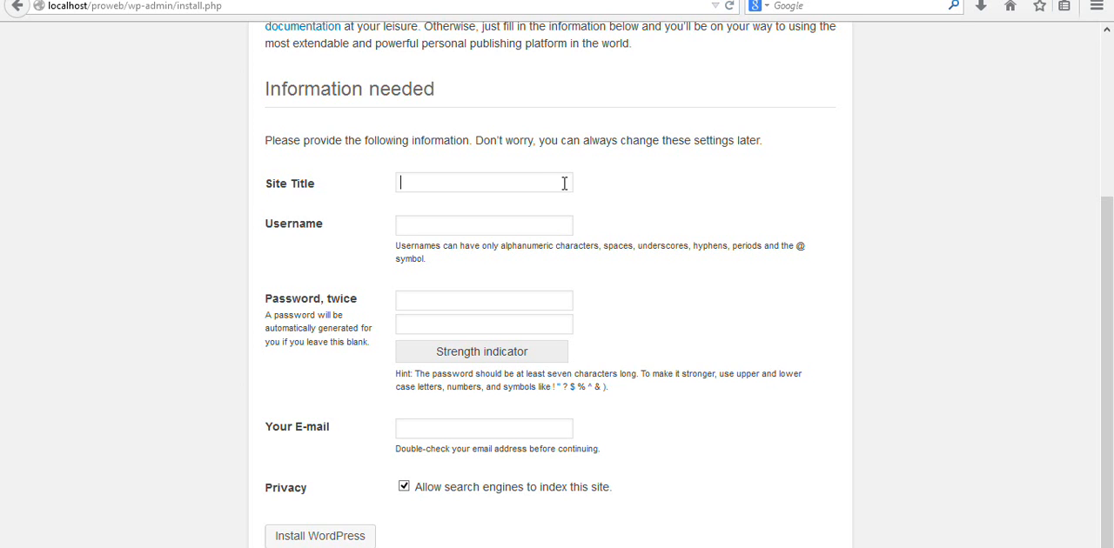
pyautogui.write('Pams')
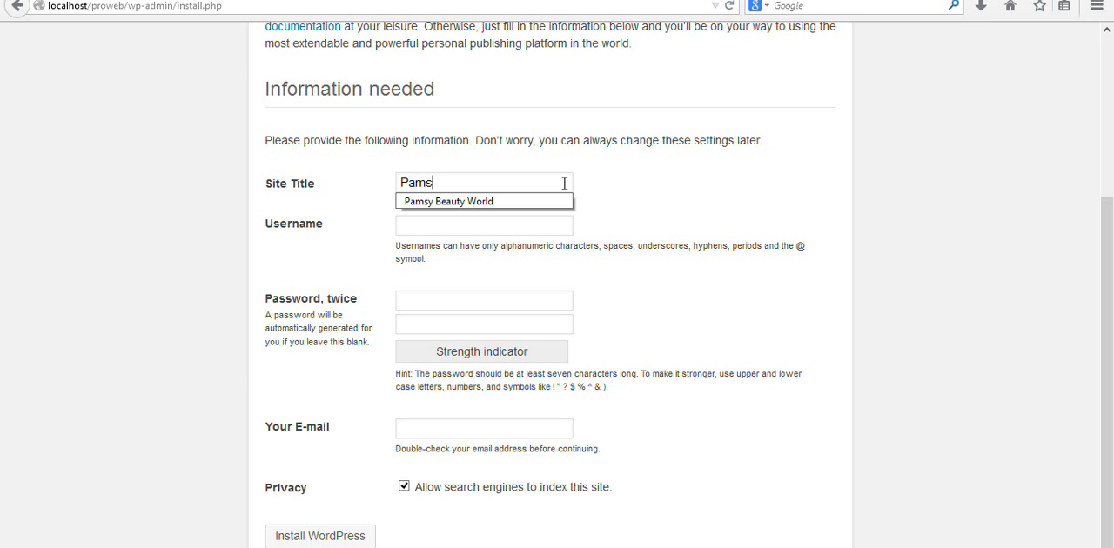
pyautogui.write('y Beauty World')
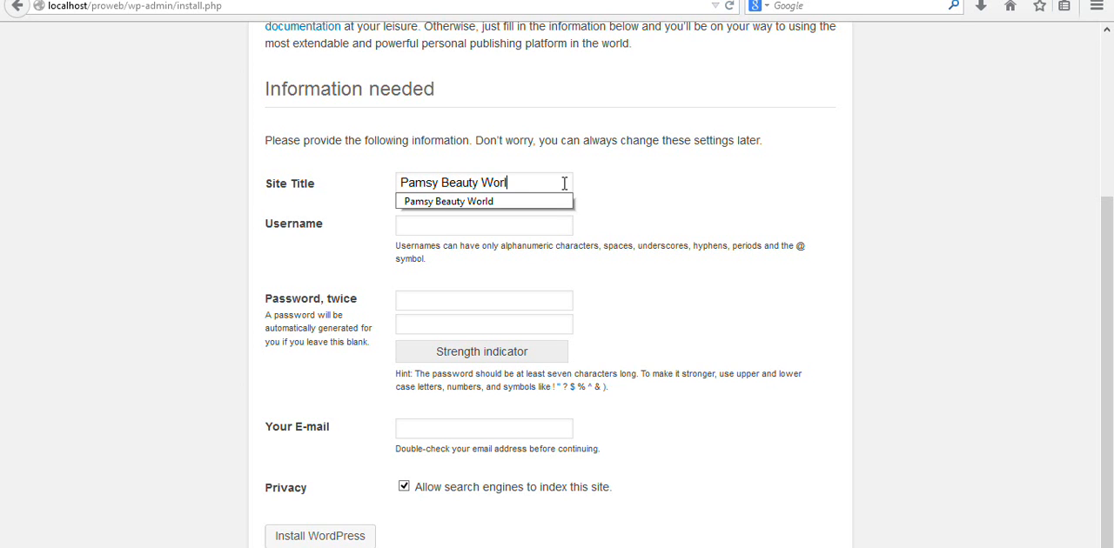
pyautogui.click(595, 201)
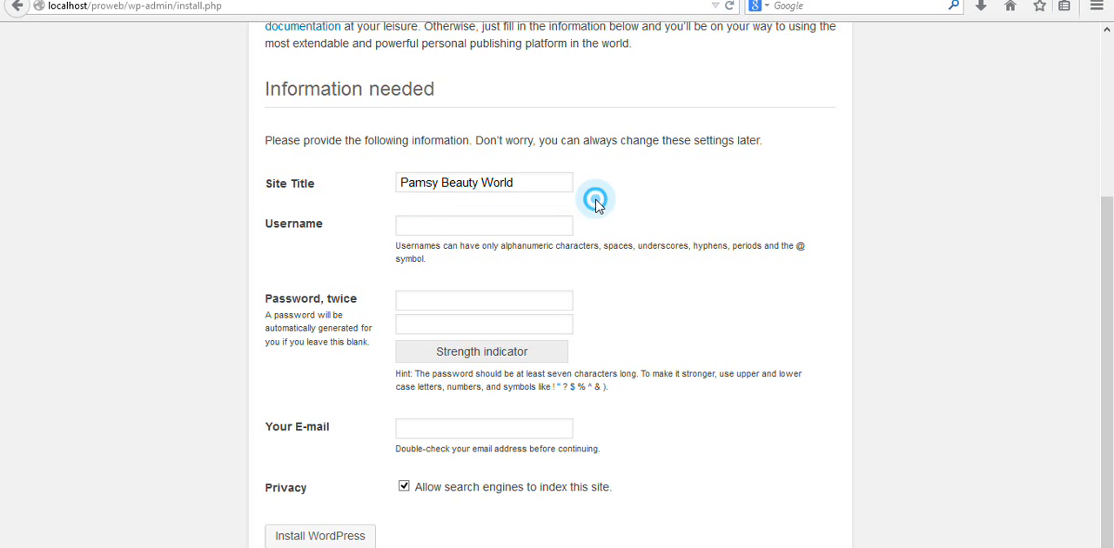
# - Set the WordPress account's username to admin
pyautogui.click(543, 222)
pyautogui.write('admin')
pyautogui.click(535, 243)
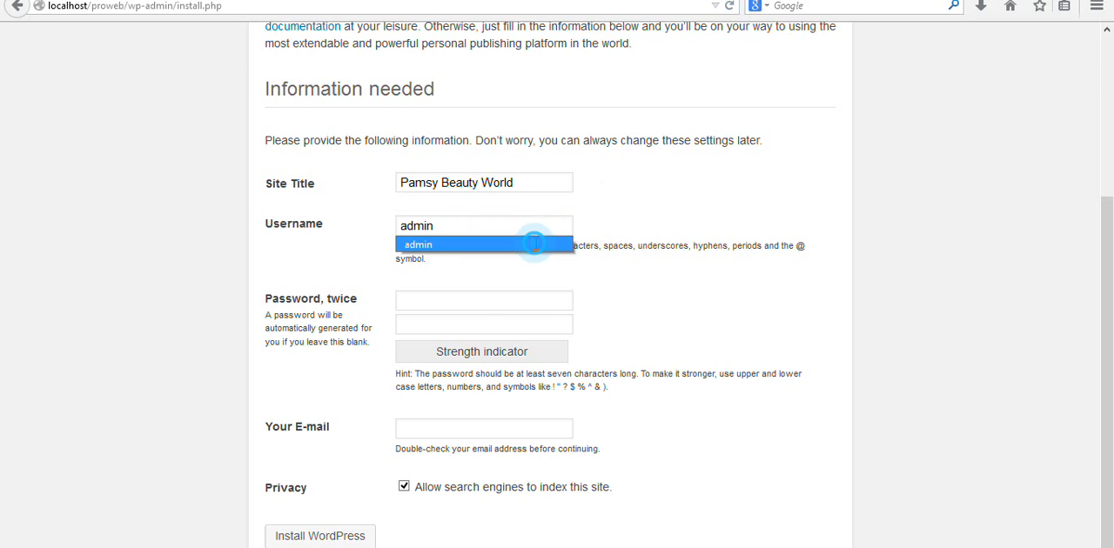
# - Enter the admin account's password in both password fields
pyautogui.click(485, 302)
pyautogui.write('••••••••••')
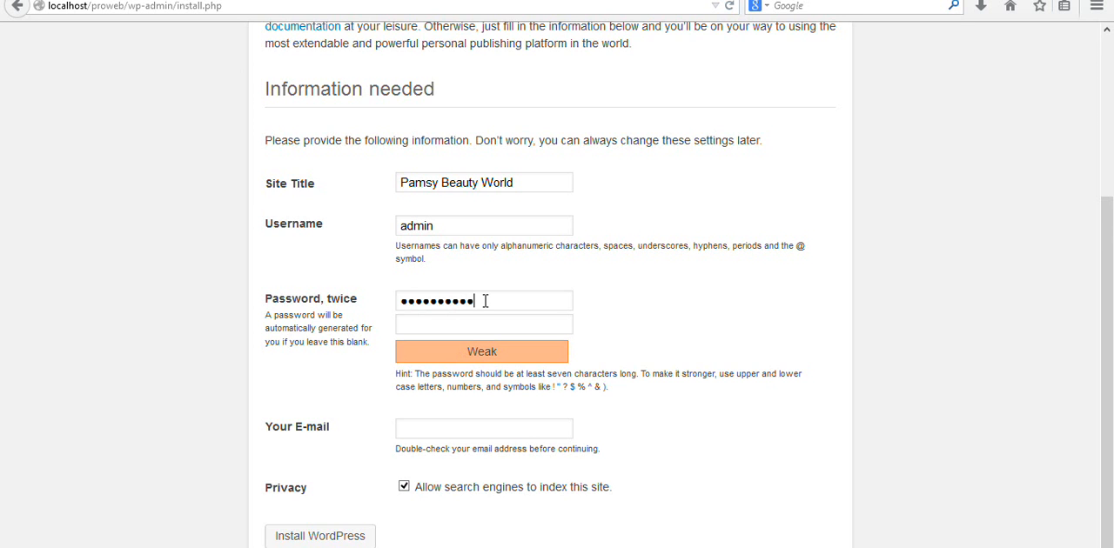
pyautogui.click(431, 319)
pyautogui.write('•')
pyautogui.press('BackSpace')
pyautogui.write('••••••••••')
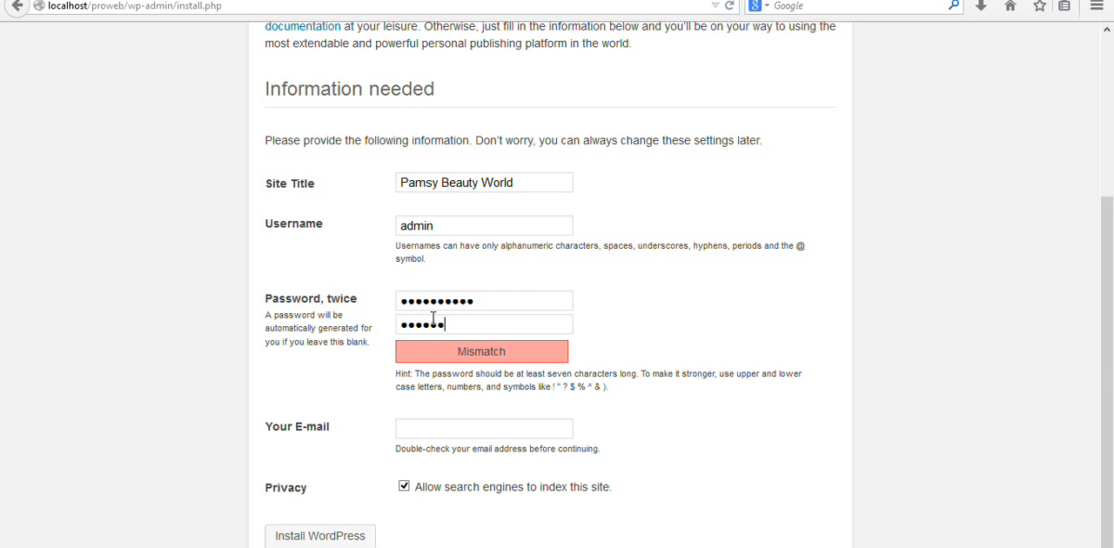
pyautogui.write('•')
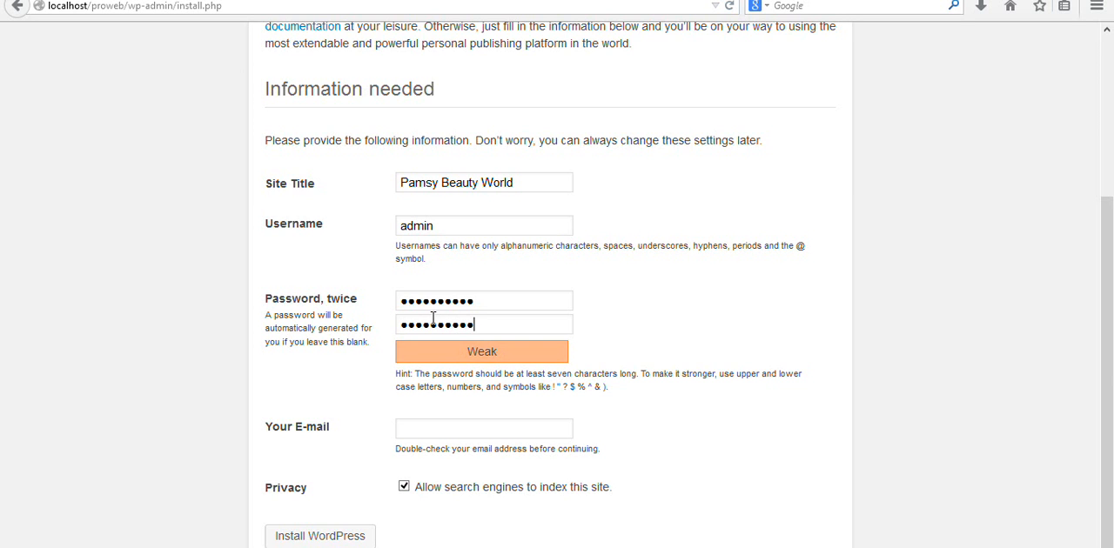
# - Fill in the site owner's e-mail address and install WordPress with search engine indexing allowed
pyautogui.click(435, 435)
pyautogui.click(434, 431)
pyautogui.write('thin')
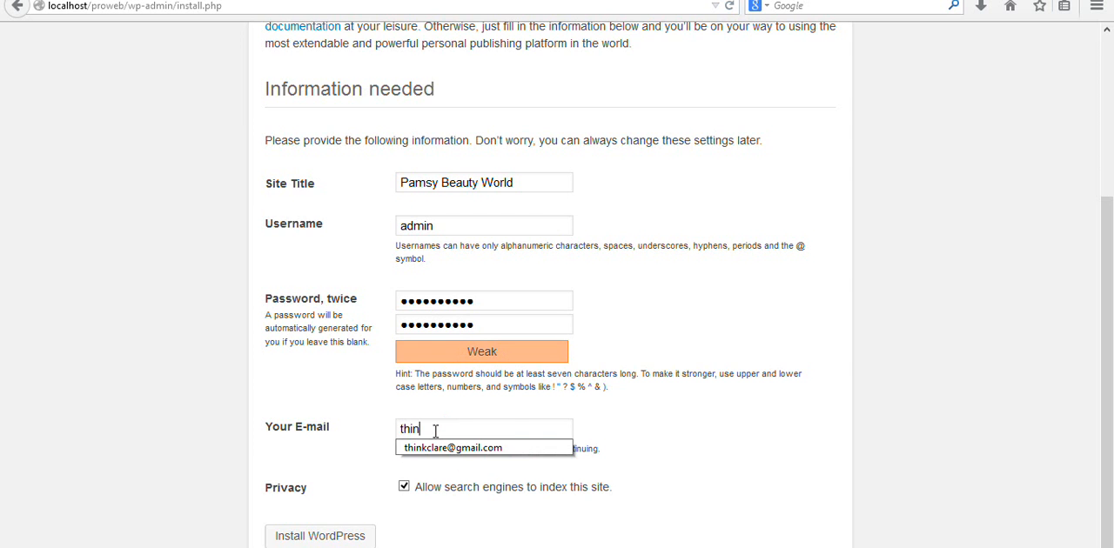
pyautogui.click(434, 446)
pyautogui.click(304, 532)
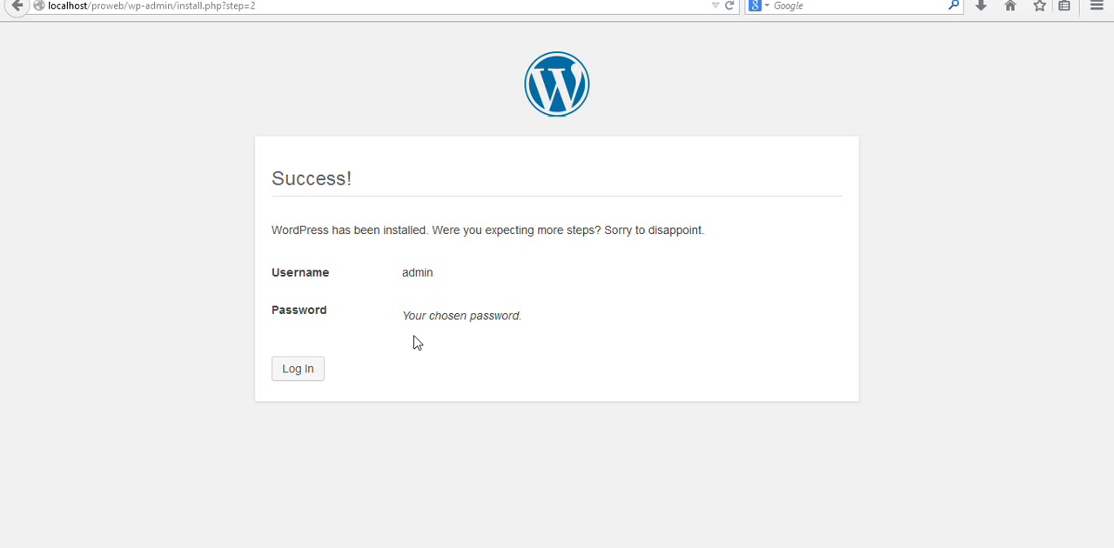
# - Open the login page of the newly installed WordPress site
pyautogui.click(296, 374)
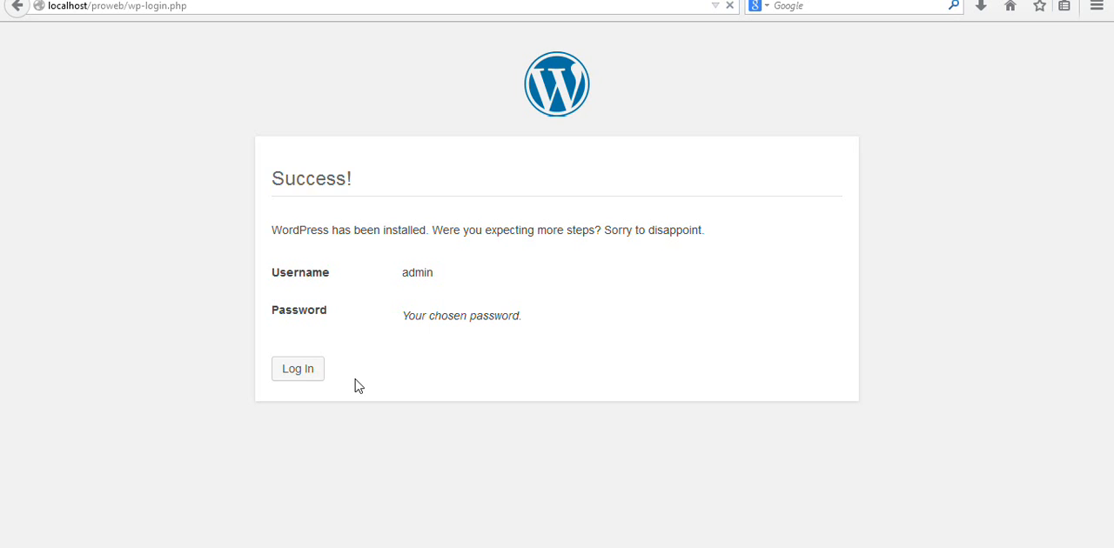
pyautogui.click(769, 236)
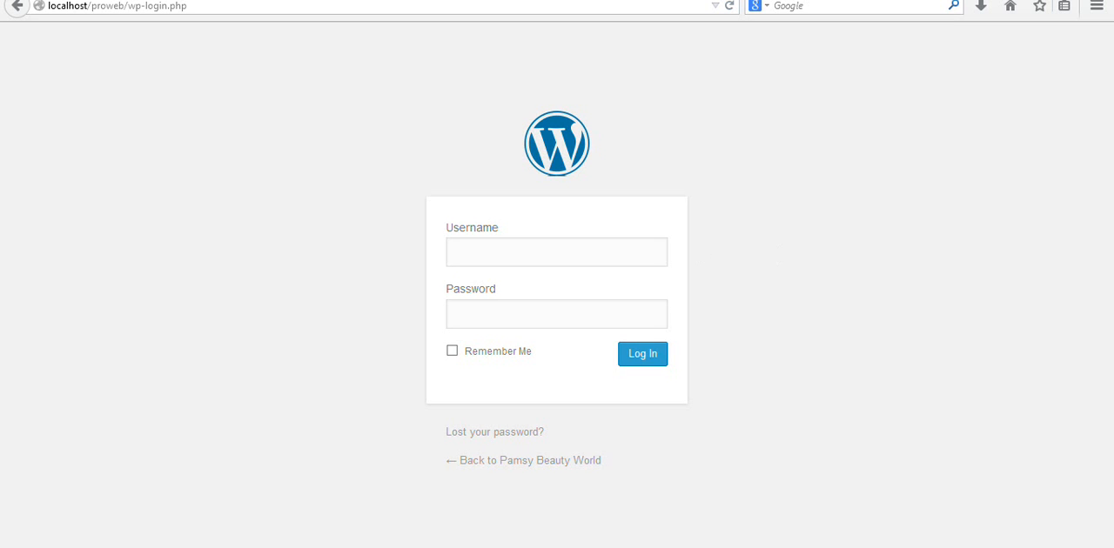
pyautogui.moveTo(391, 547)
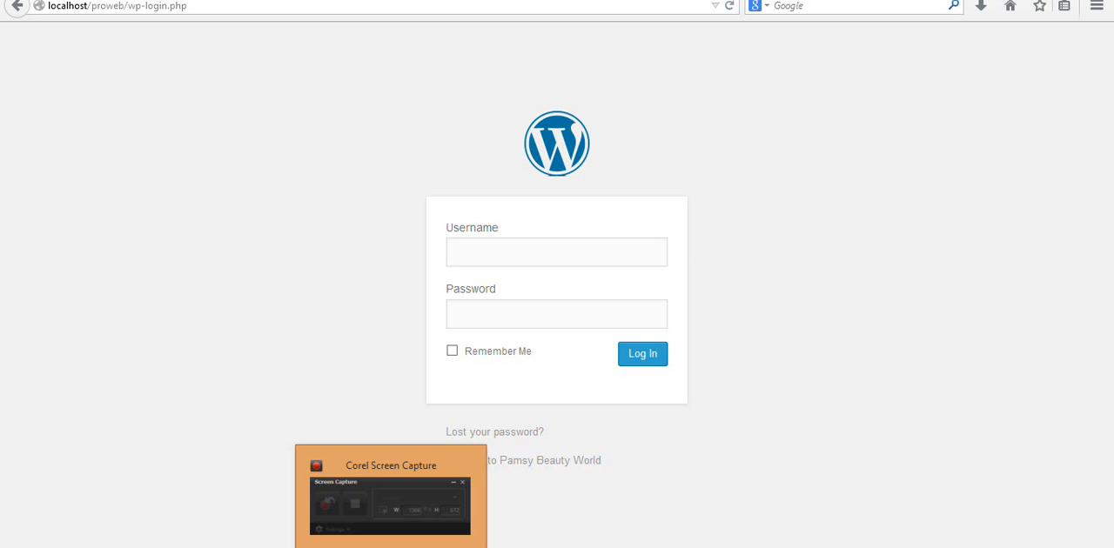
pyautogui.click(391, 547)
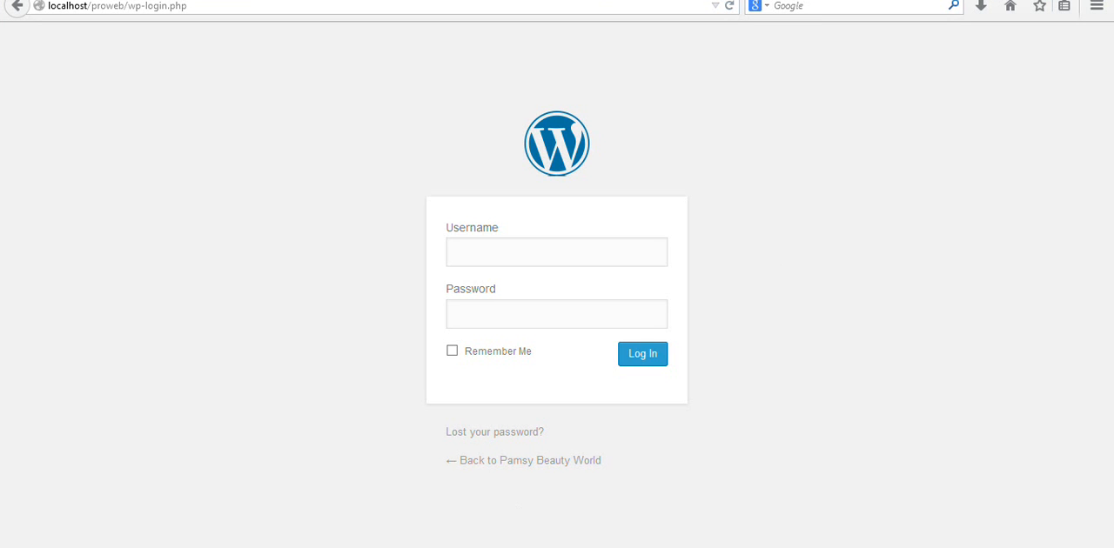
pyautogui.moveTo(391, 547)
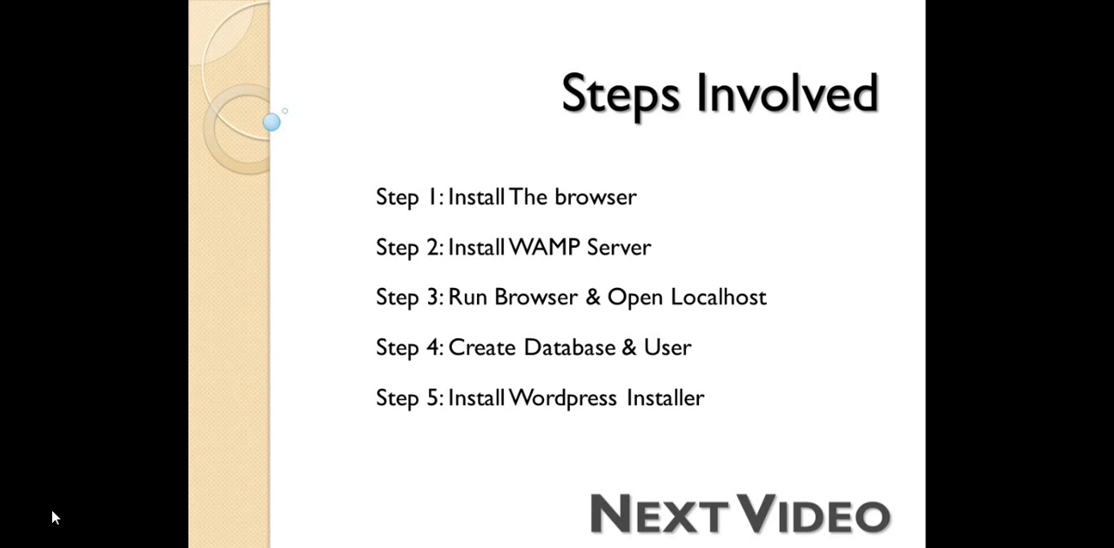